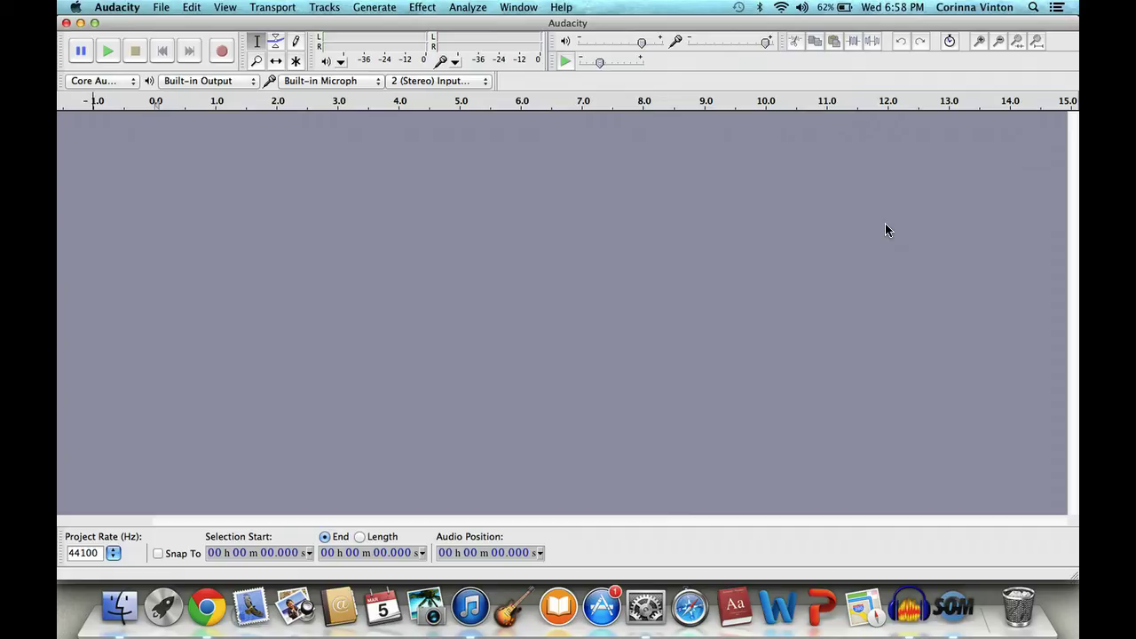
Check the File menu and keep the built-in microphone as the recording input
{"action": "left_click", "coordinate": [164, 8]}
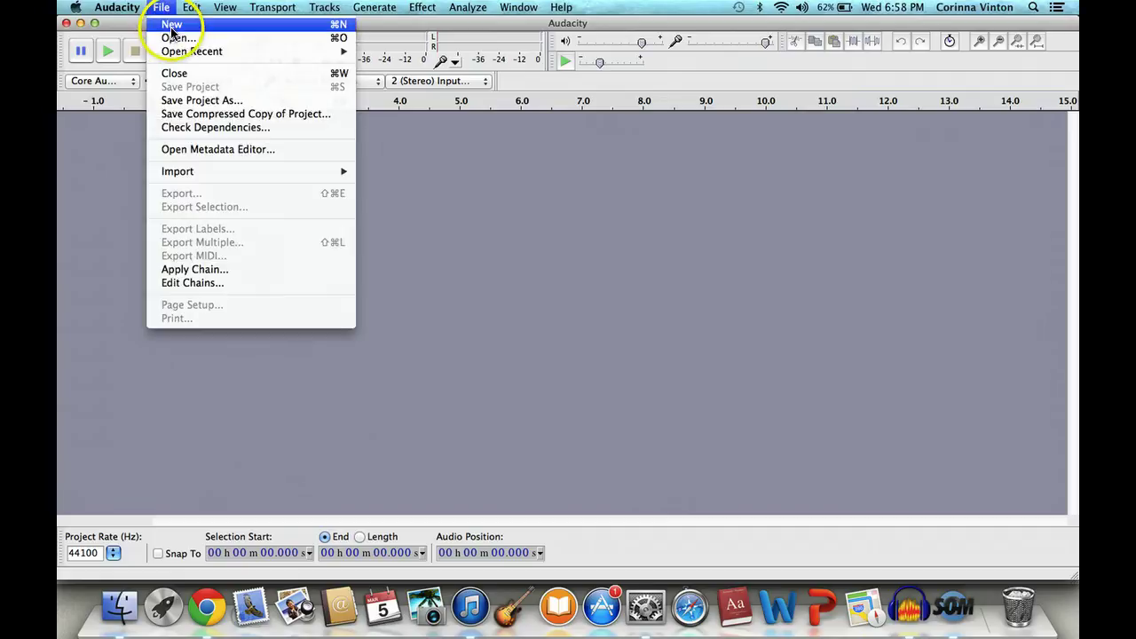
{"action": "left_click", "coordinate": [165, 8]}
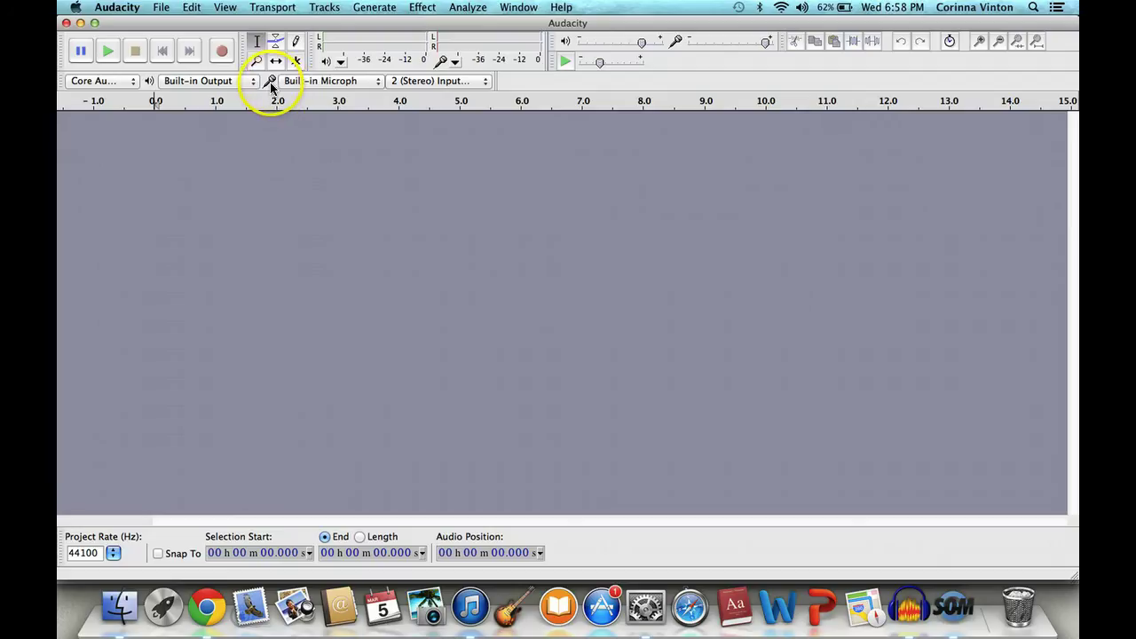
{"action": "left_click", "coordinate": [319, 81]}
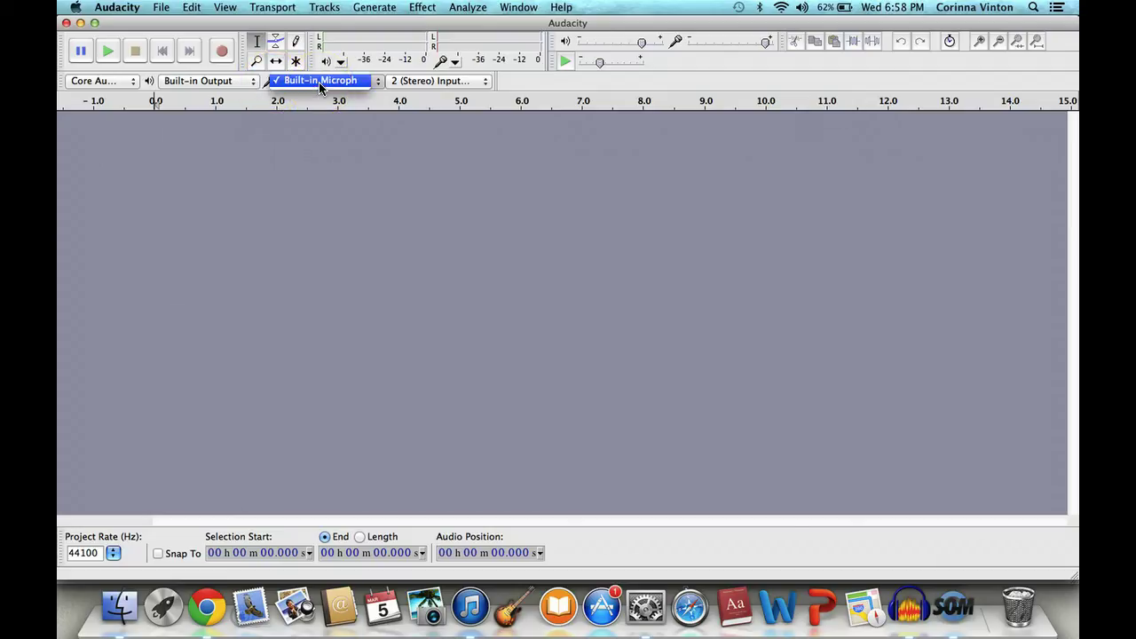
{"action": "left_click", "coordinate": [320, 82]}
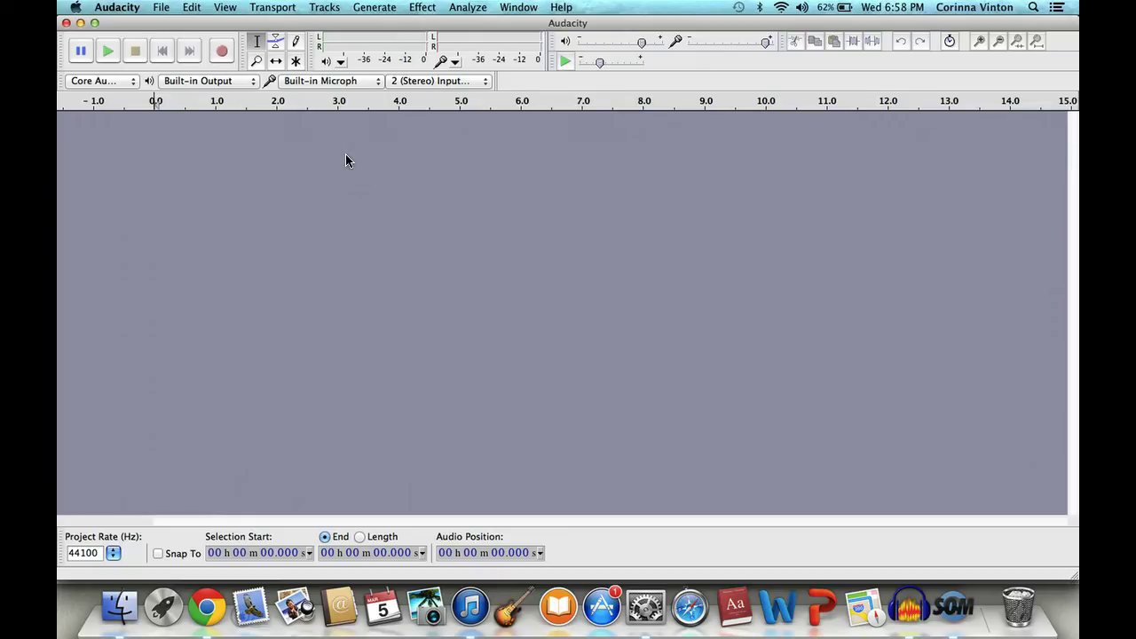
Record about 6.7 seconds of narration into a new stereo track and play it back once
{"action": "left_click", "coordinate": [222, 51]}
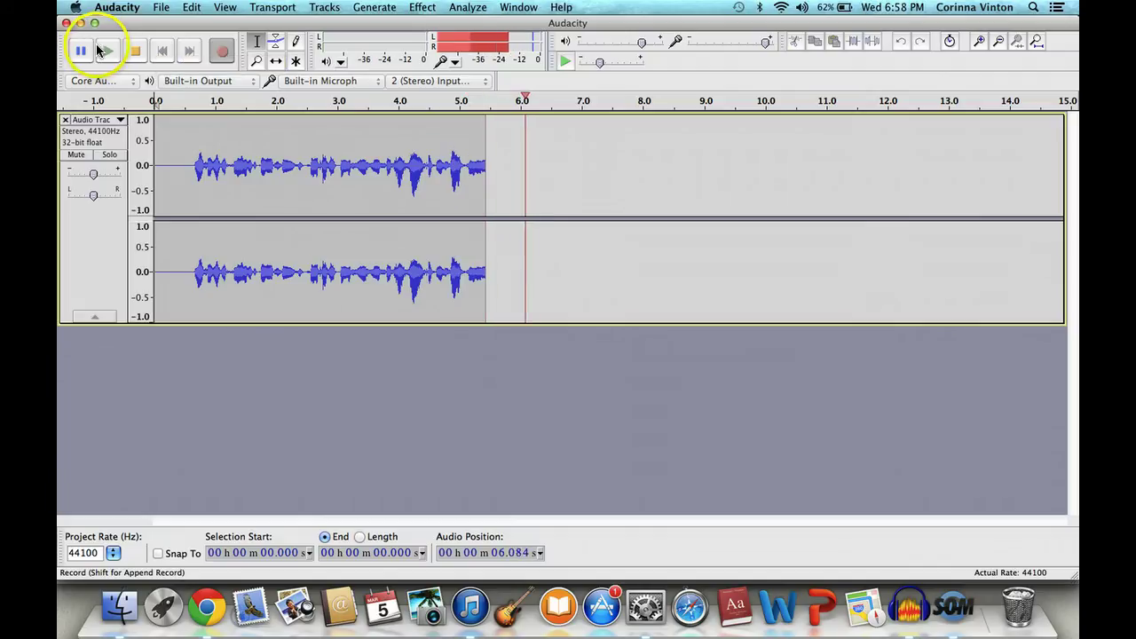
{"action": "left_click", "coordinate": [136, 50]}
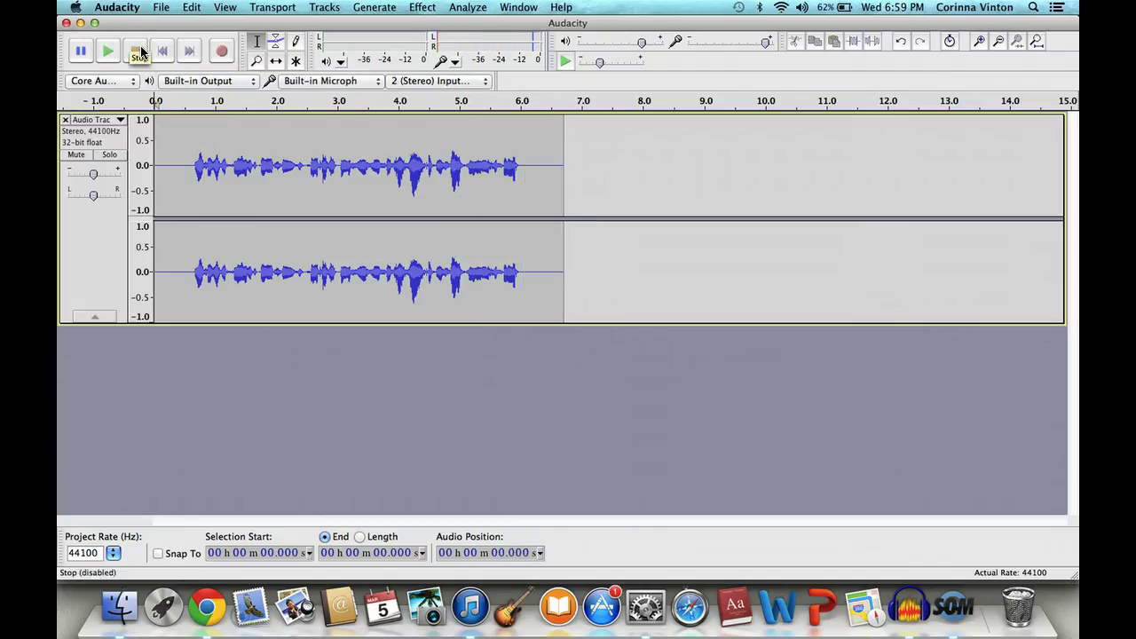
{"action": "left_click", "coordinate": [108, 52]}
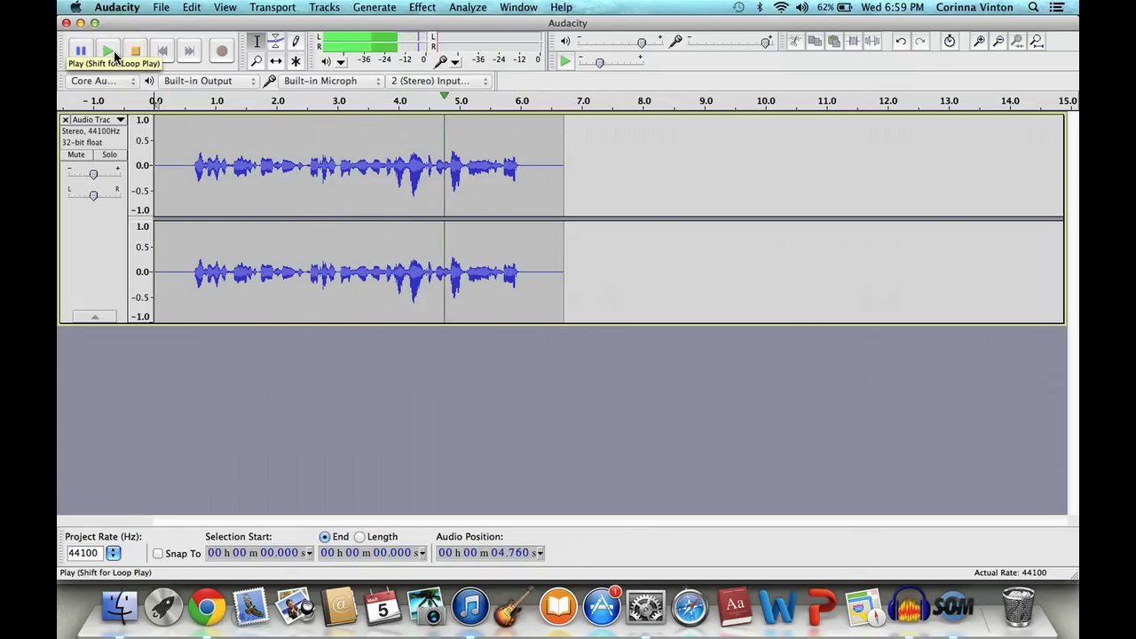
{"action": "left_click", "coordinate": [137, 55]}
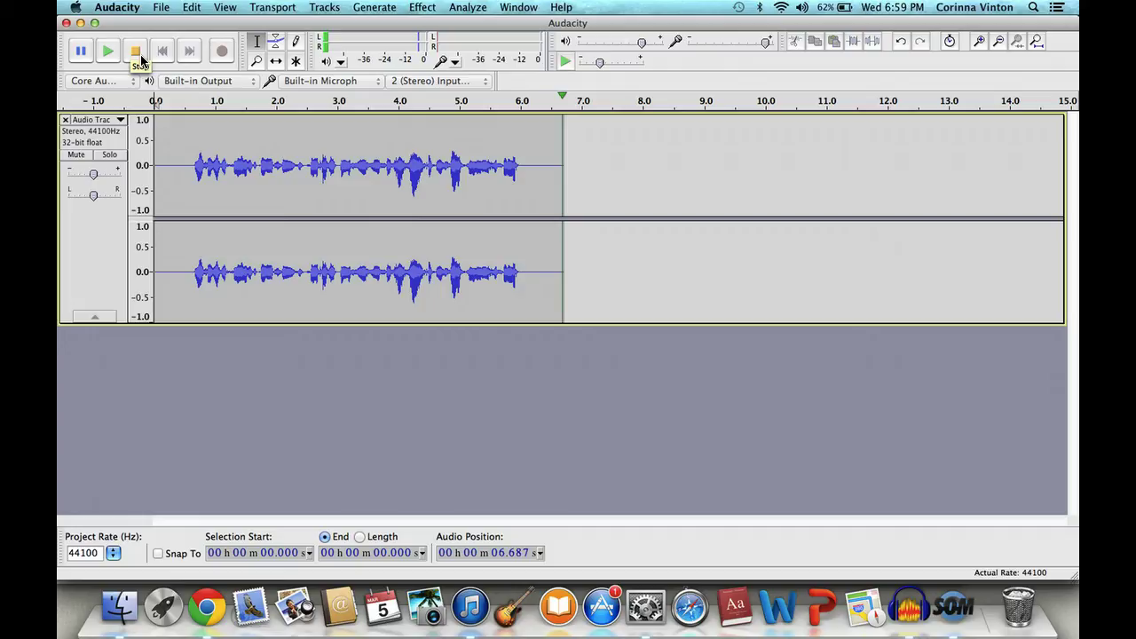
Record a brief test clip onto a new second track
{"action": "left_click", "coordinate": [219, 53]}
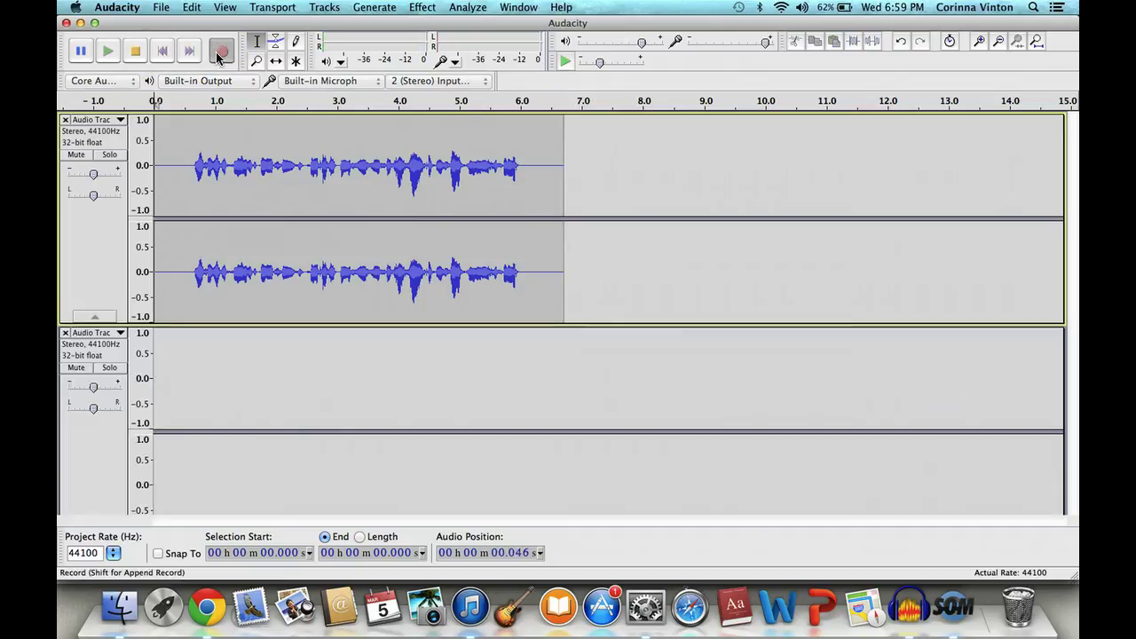
{"action": "left_click", "coordinate": [137, 51]}
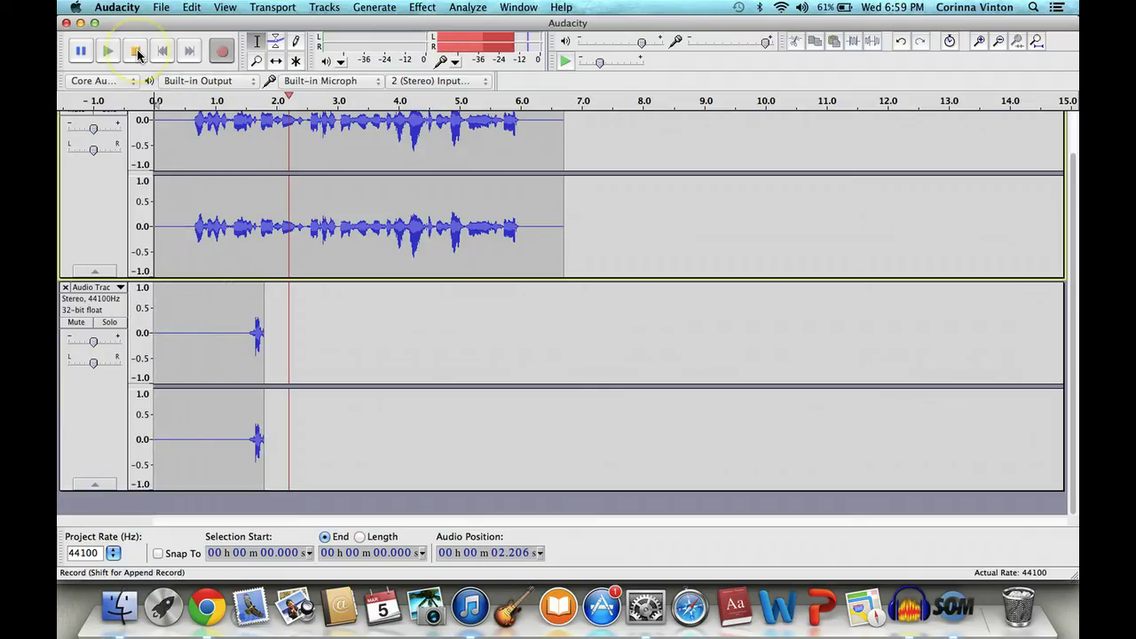
{"action": "left_click", "coordinate": [138, 52]}
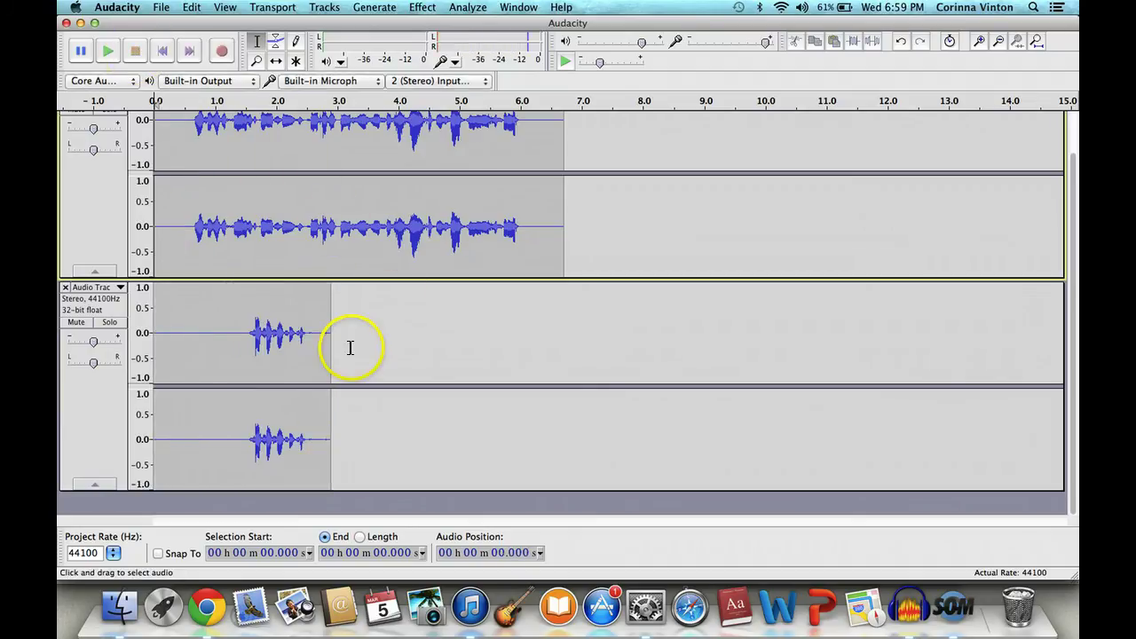
Select the test clip back to the track start and delete it, leaving the track empty
{"action": "left_click_drag", "start_coordinate": [347, 345], "coordinate": [233, 340]}
{"action": "left_click_drag", "start_coordinate": [140, 340], "coordinate": [138, 341]}
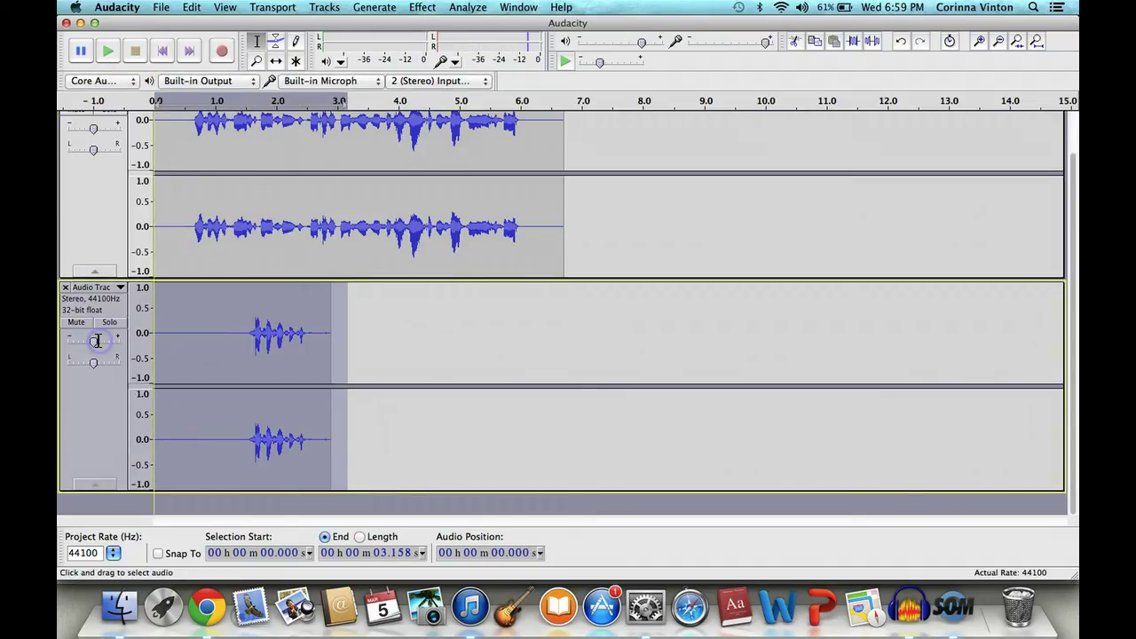
{"action": "key", "text": "Delete"}
{"action": "left_click", "coordinate": [722, 458]}
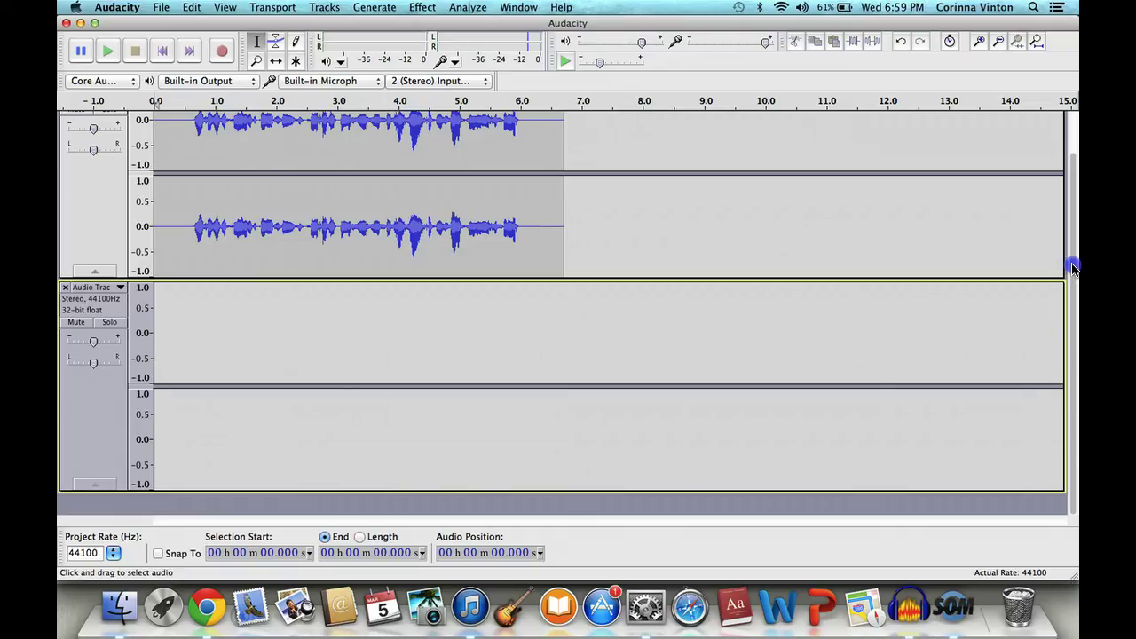
Record a roughly 4-second narration clip starting at 6.25 s, ending near 10.3 s
{"action": "left_click_drag", "start_coordinate": [1072, 261], "coordinate": [1072, 225]}
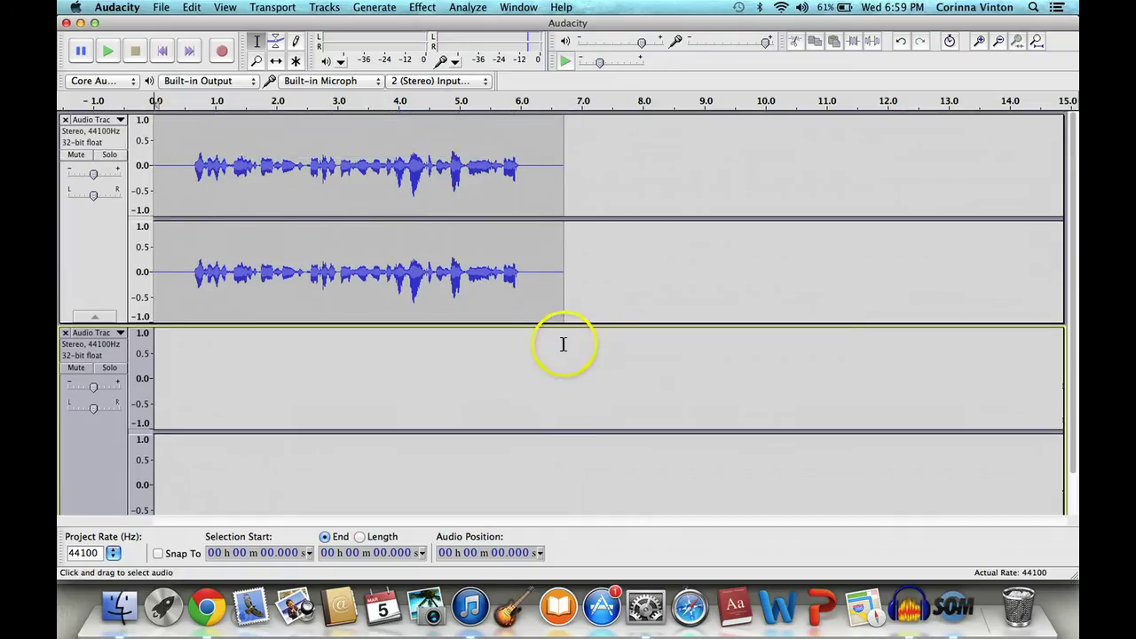
{"action": "left_click", "coordinate": [537, 272]}
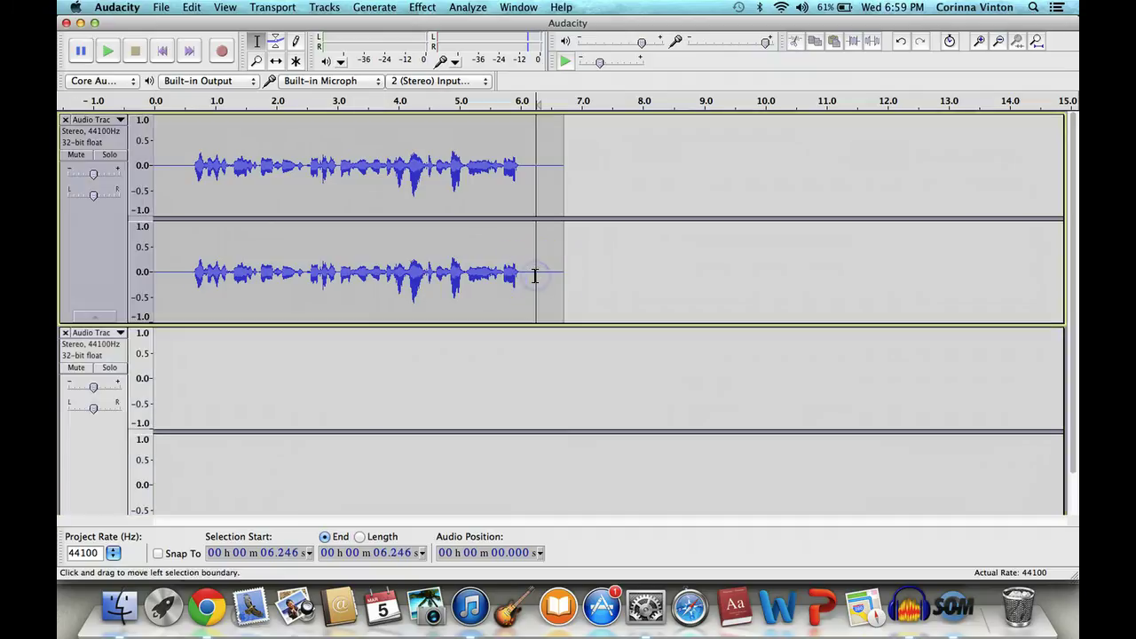
{"action": "left_click", "coordinate": [226, 50]}
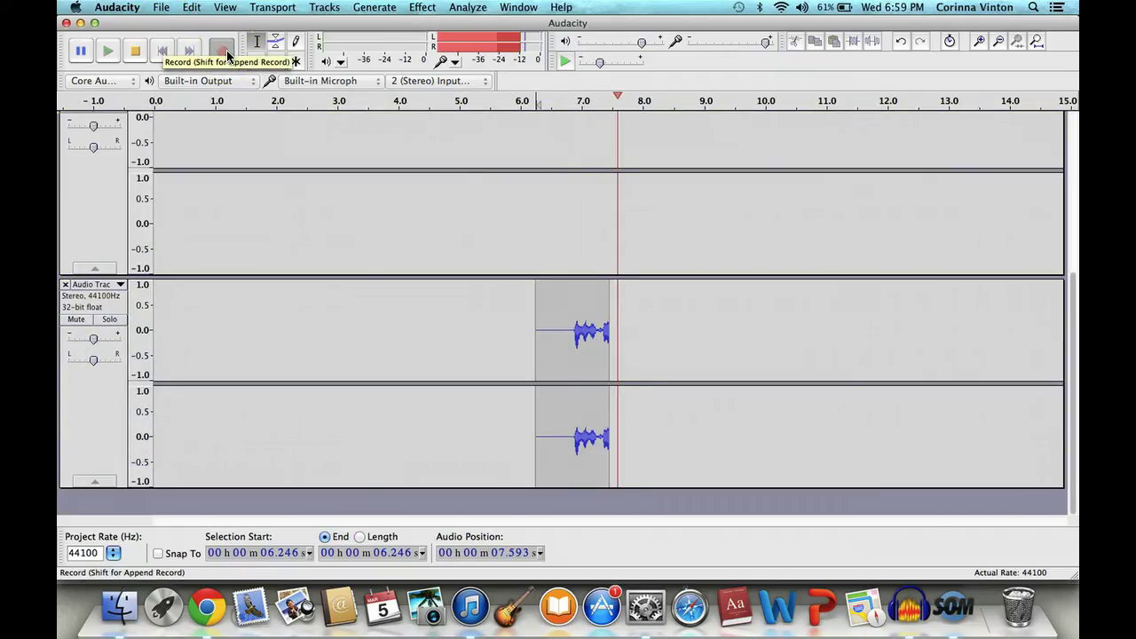
{"action": "left_click", "coordinate": [135, 51]}
{"action": "left_click_drag", "start_coordinate": [1072, 368], "coordinate": [1063, 174]}
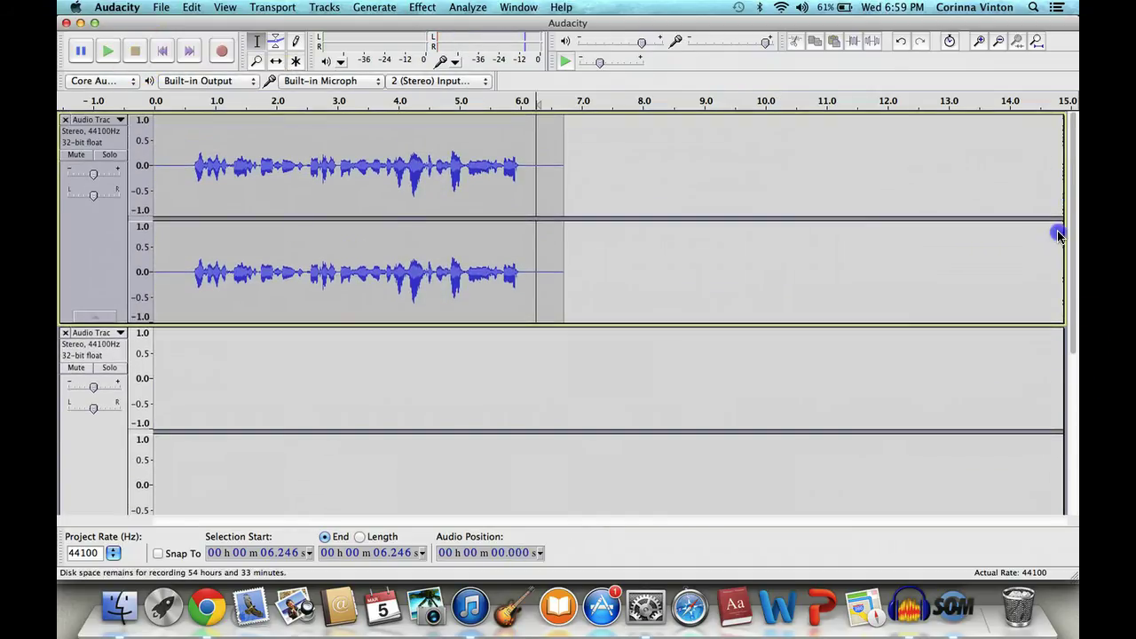
{"action": "left_click_drag", "start_coordinate": [1070, 233], "coordinate": [1070, 167]}
Scroll so the second track's 6.2–10.3 s clip is visible below the first narration
{"action": "left_click", "coordinate": [1076, 203]}
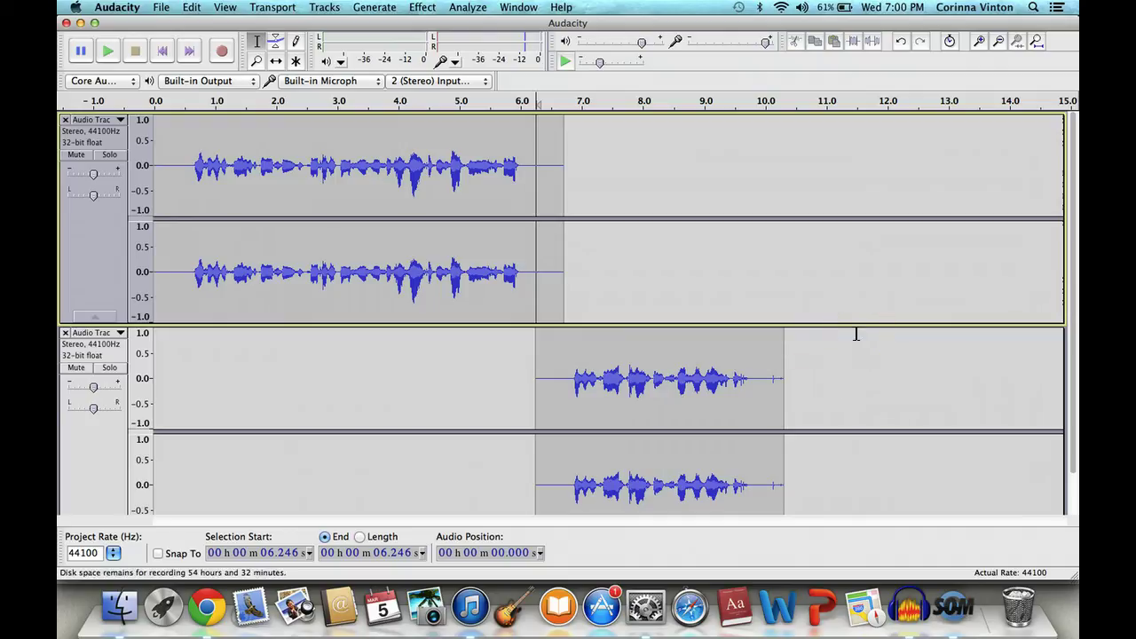
Choose Glass as the alert sound in System Preferences > Sound, then return to Audacity
{"action": "left_click", "coordinate": [649, 607]}
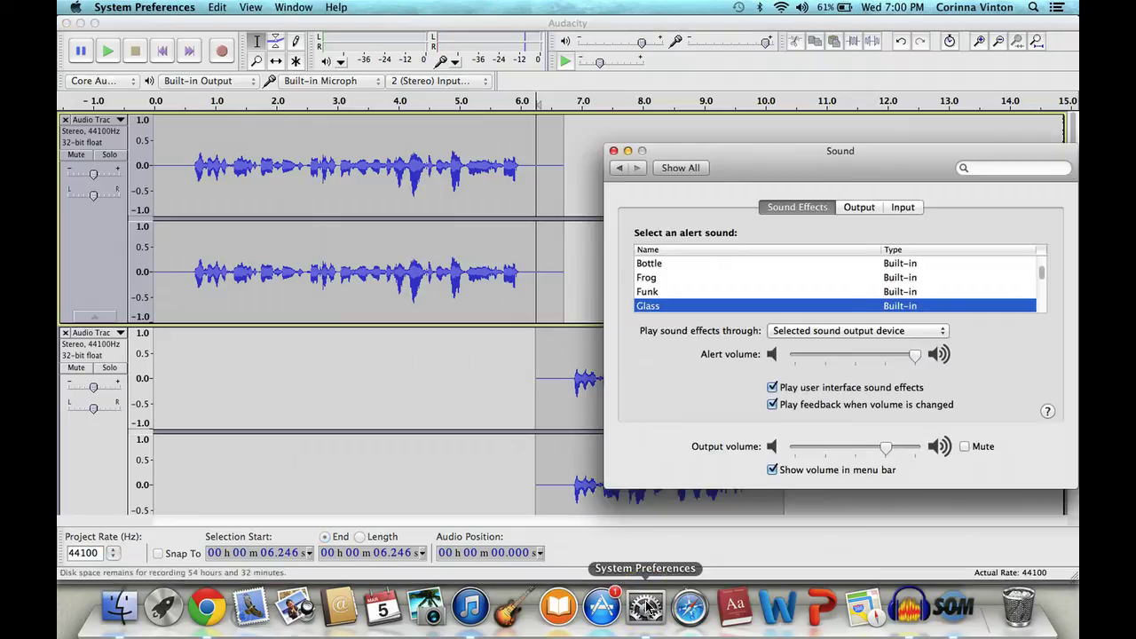
{"action": "left_click", "coordinate": [680, 169]}
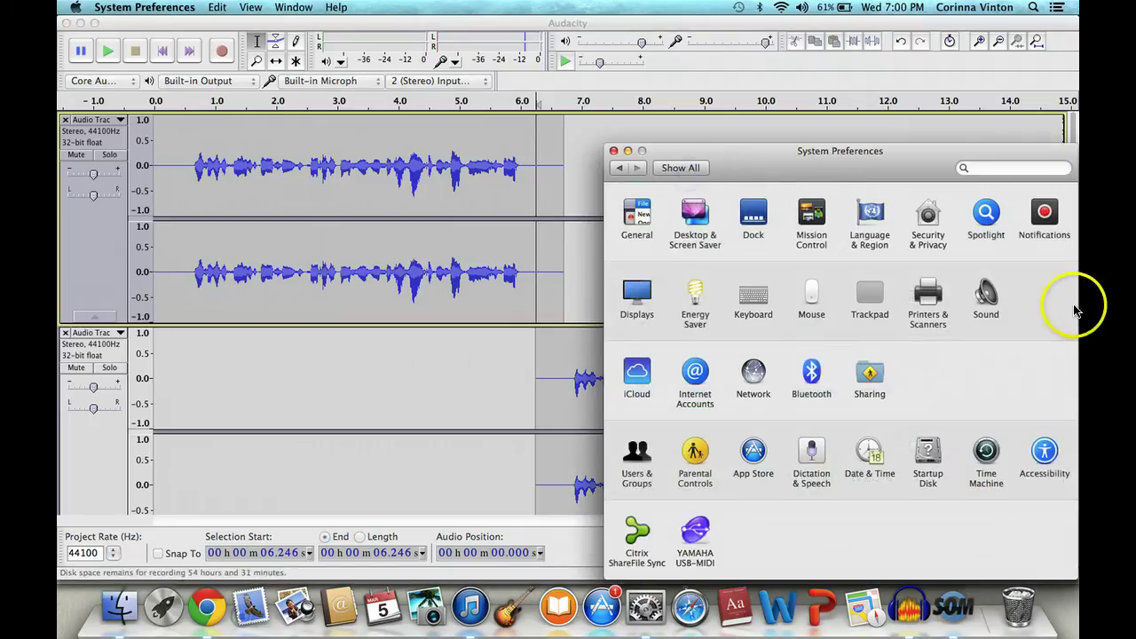
{"action": "left_click", "coordinate": [986, 291]}
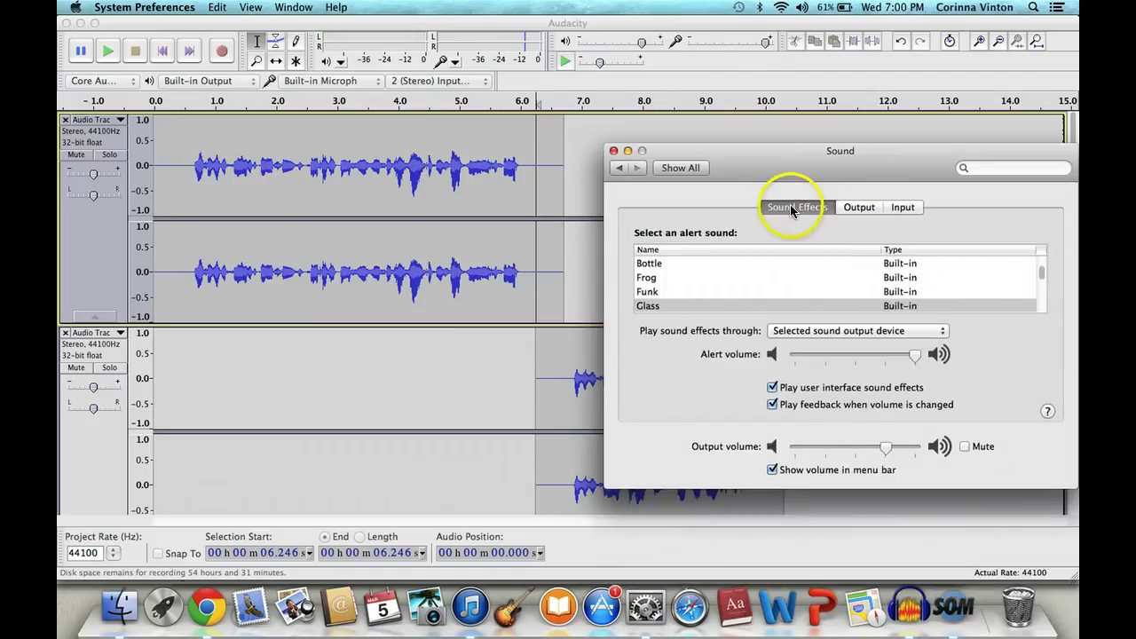
{"action": "left_click", "coordinate": [681, 307]}
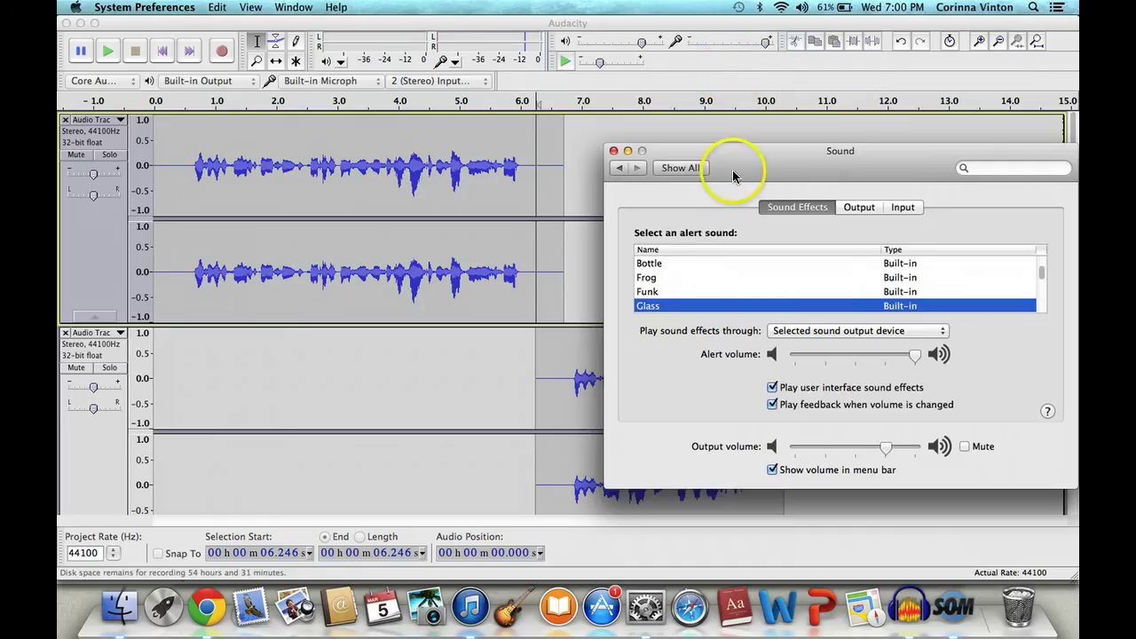
{"action": "left_click_drag", "start_coordinate": [736, 168], "coordinate": [756, 182]}
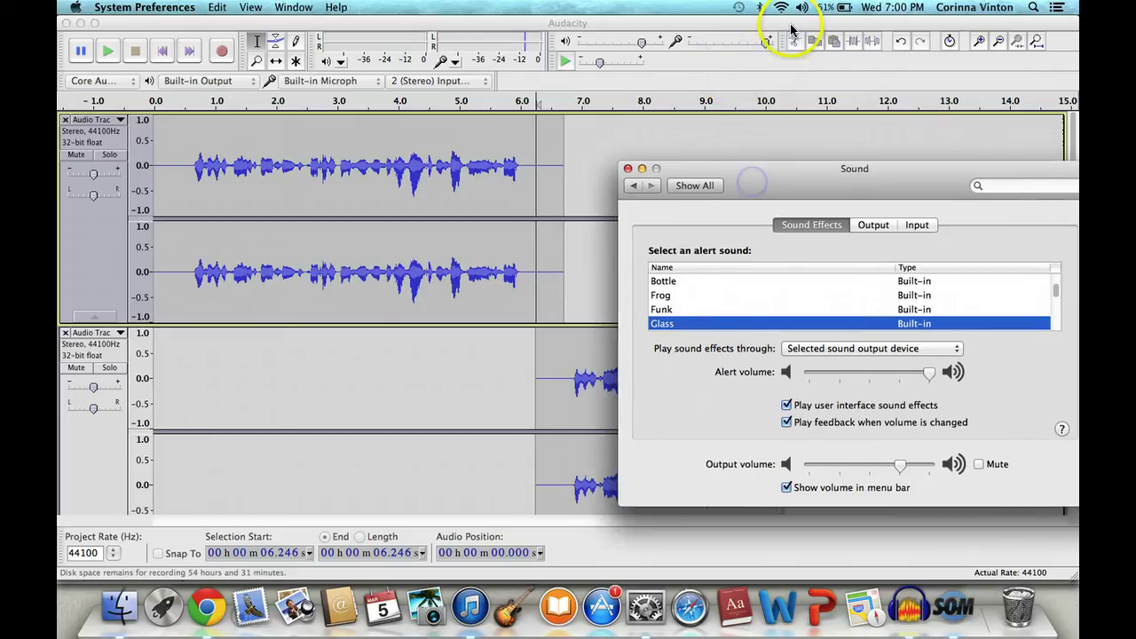
{"action": "left_click", "coordinate": [792, 29]}
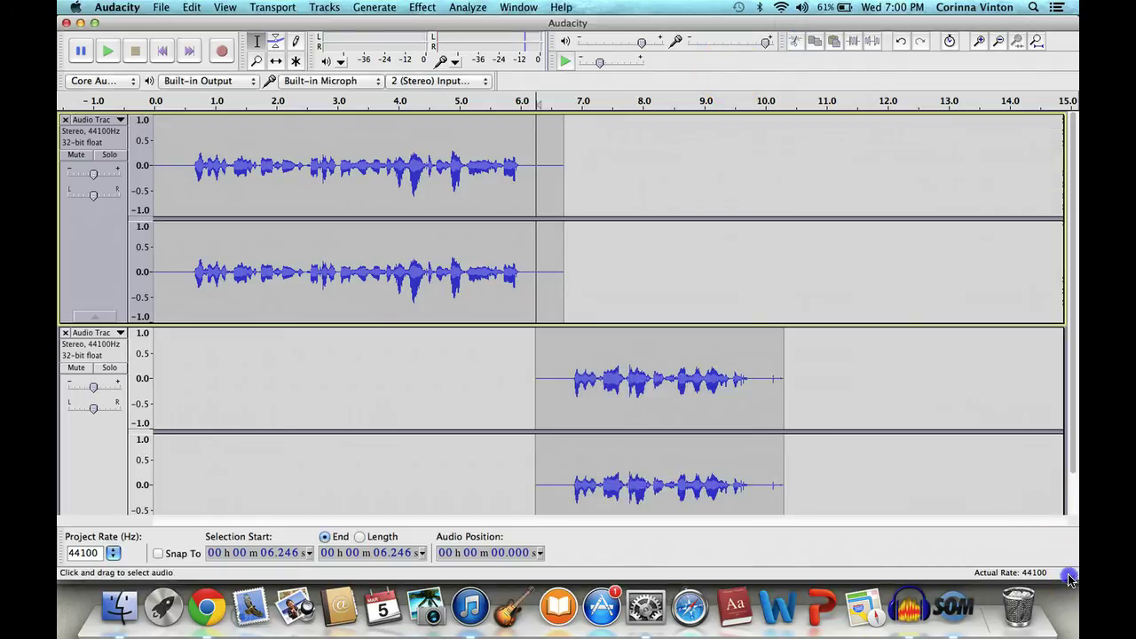
Record the Glass alert ding onto a third track starting at 10.31 s
{"action": "left_click_drag", "start_coordinate": [1072, 576], "coordinate": [957, 568]}
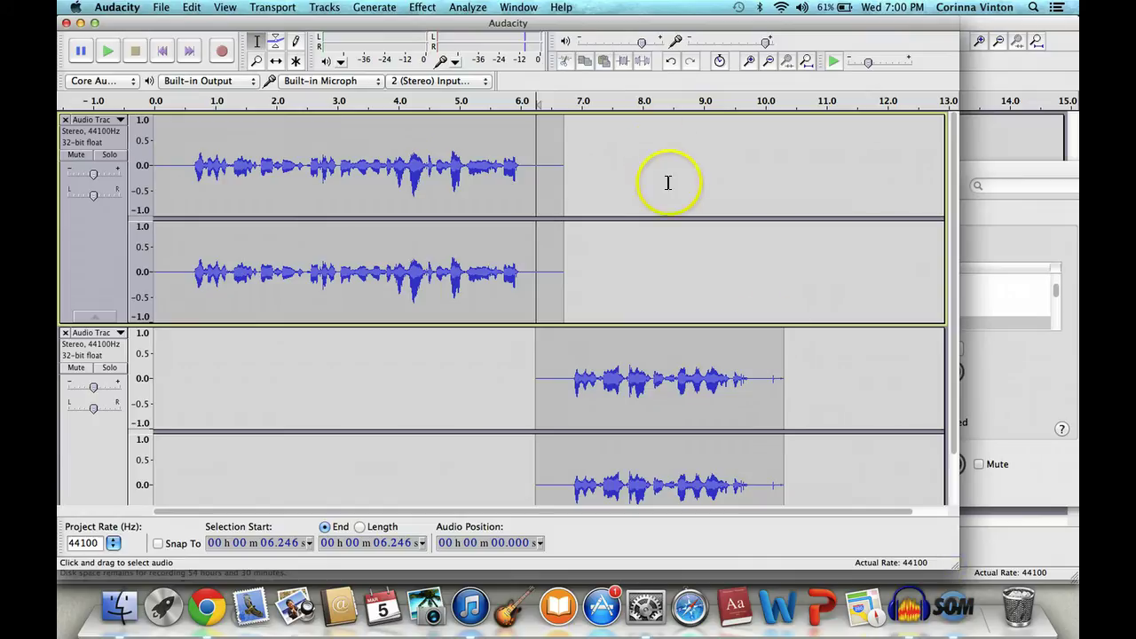
{"action": "left_click", "coordinate": [785, 357]}
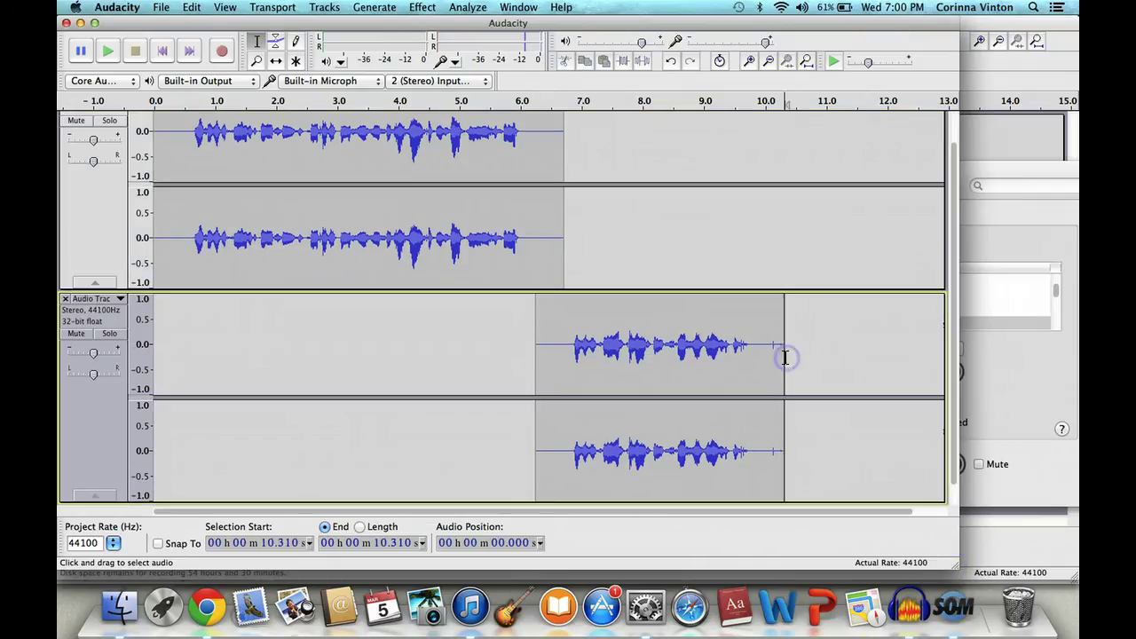
{"action": "left_click", "coordinate": [227, 53]}
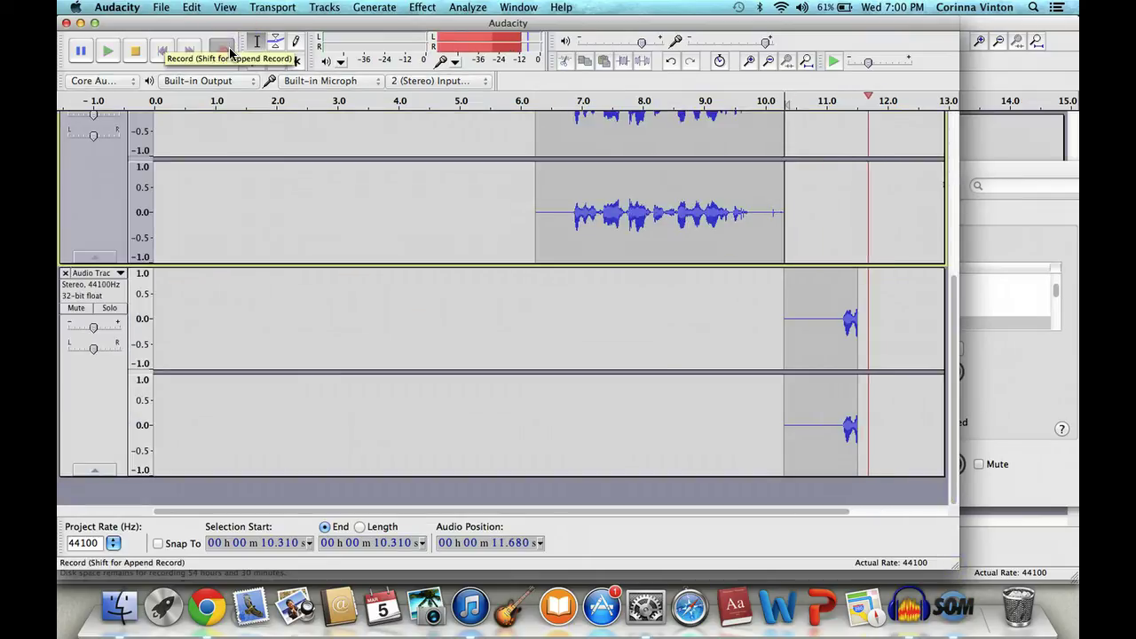
{"action": "left_click", "coordinate": [1036, 237]}
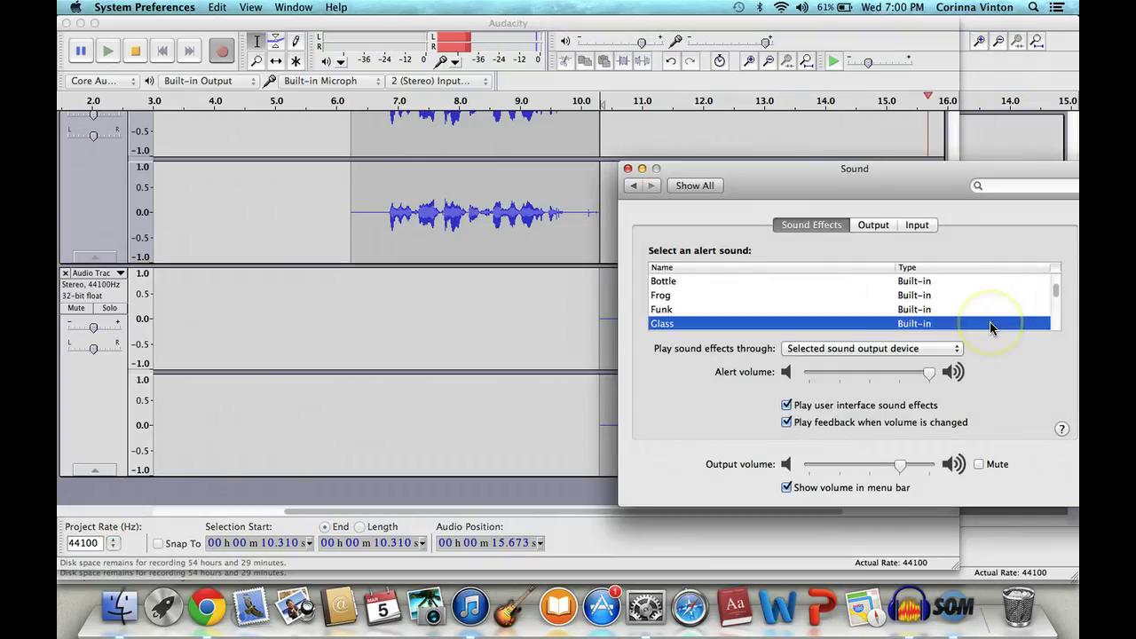
{"action": "left_click", "coordinate": [213, 55]}
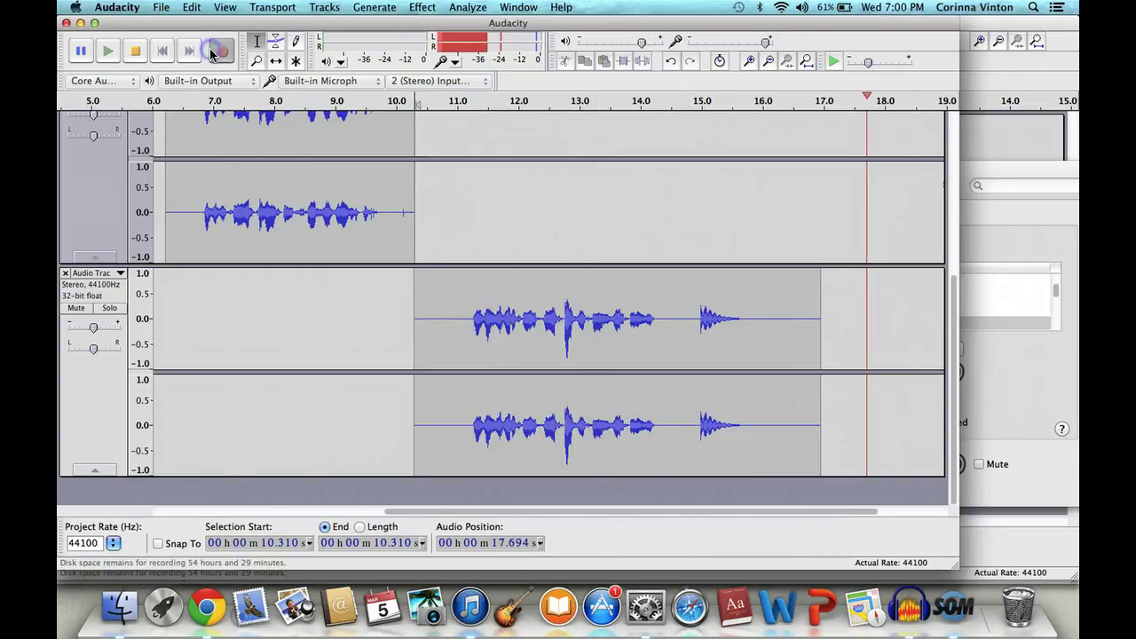
{"action": "left_click", "coordinate": [135, 53]}
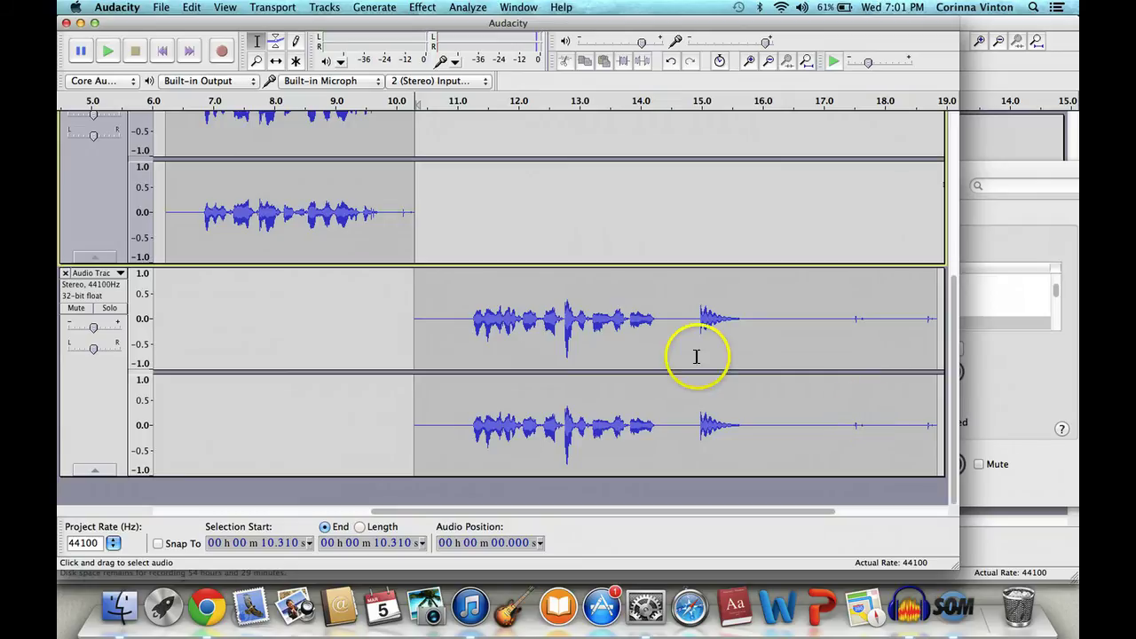
Play back the ding recording from 10.577 s
{"action": "left_click", "coordinate": [431, 284]}
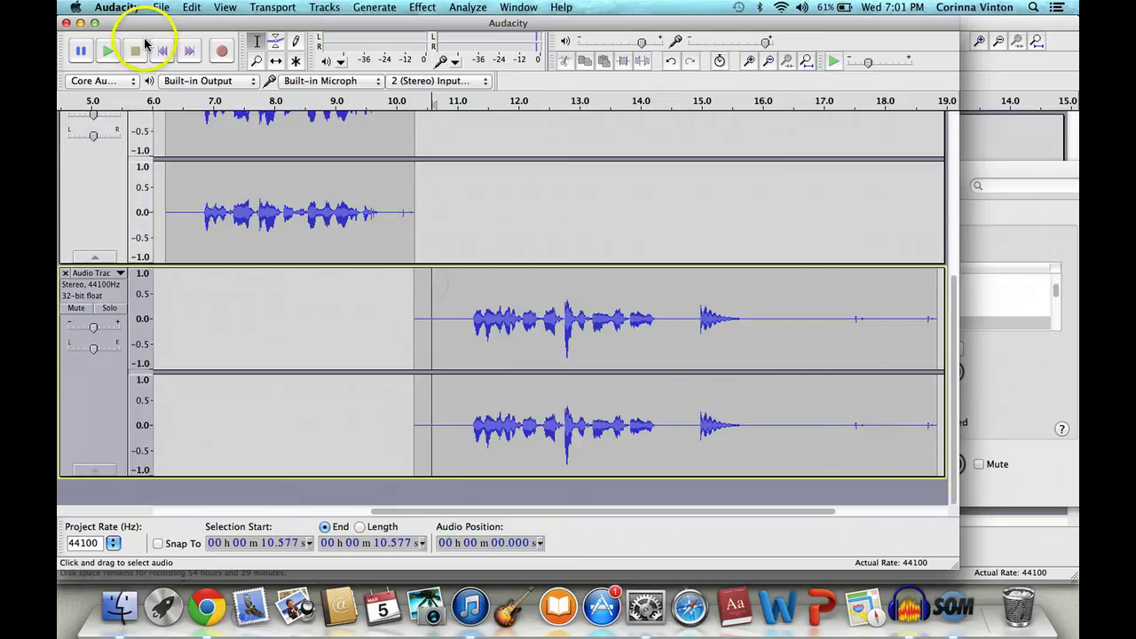
{"action": "left_click", "coordinate": [107, 52]}
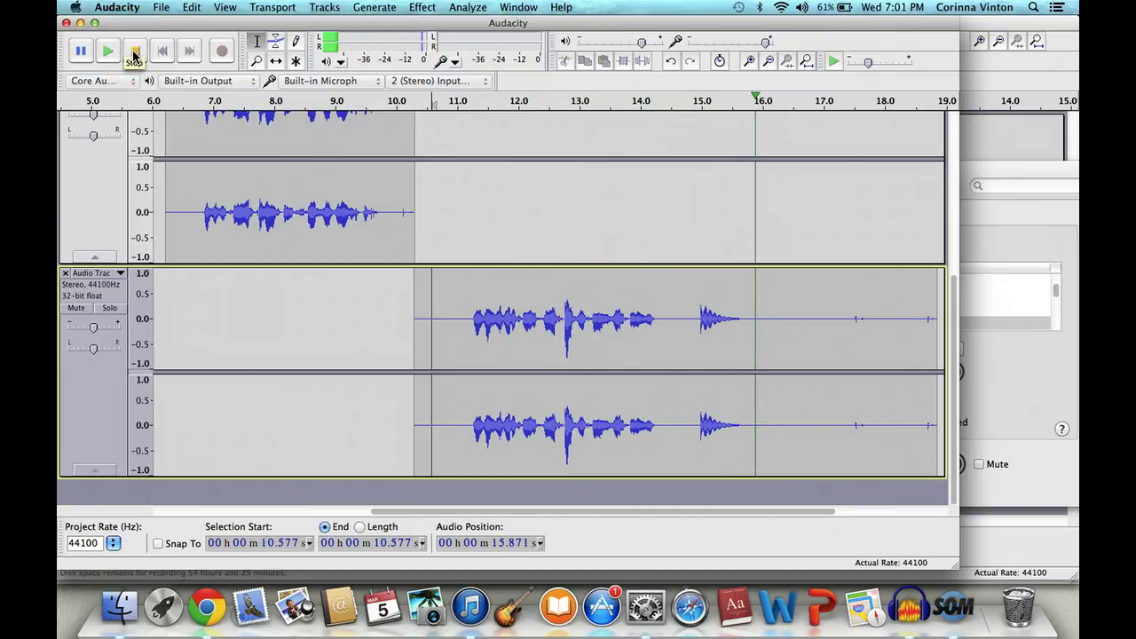
{"action": "left_click", "coordinate": [134, 52]}
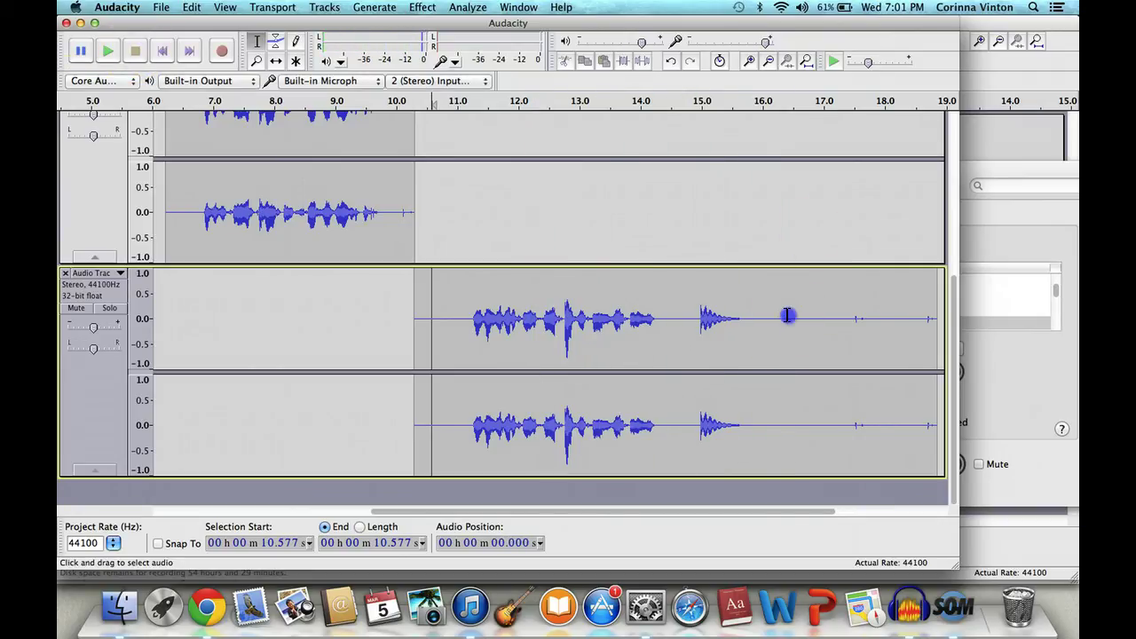
Delete the silent tail after 16.417 s and scroll back to the project start
{"action": "left_click_drag", "start_coordinate": [788, 315], "coordinate": [1021, 325]}
{"action": "key", "text": "Delete"}
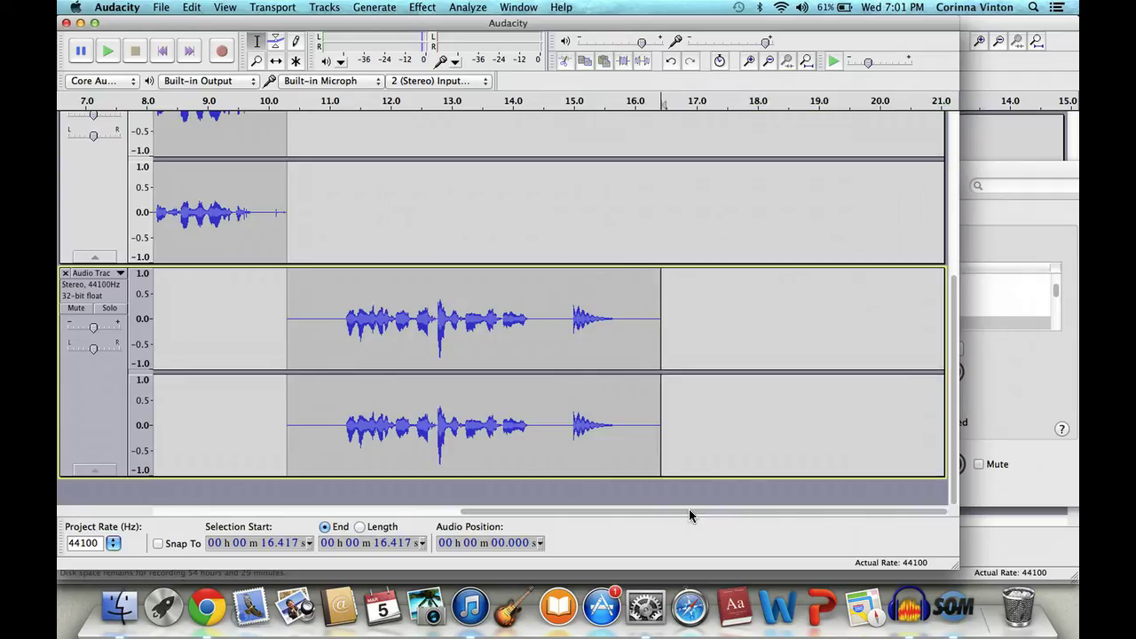
{"action": "scroll", "coordinate": [693, 417], "scroll_direction": "left", "scroll_amount": 10}
{"action": "scroll", "coordinate": [693, 417], "scroll_direction": "up", "scroll_amount": 5}
{"action": "left_click", "coordinate": [697, 330]}
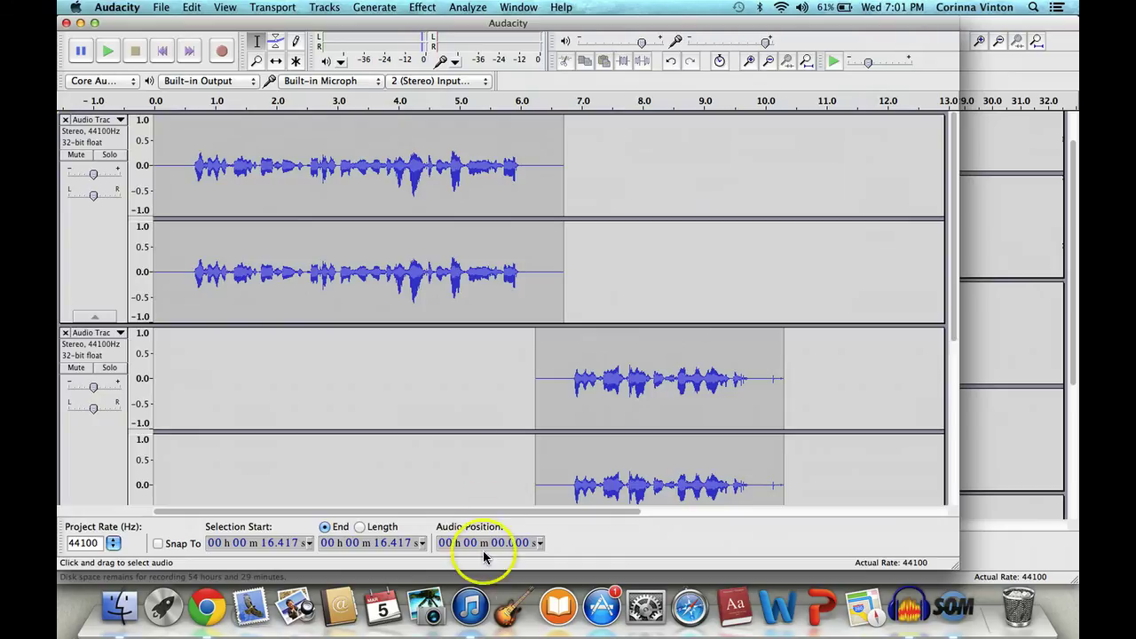
Drag 'Believe' from The Polar Express album in iTunes into Audacity as a new track
{"action": "left_click", "coordinate": [470, 607]}
{"action": "left_click", "coordinate": [692, 312]}
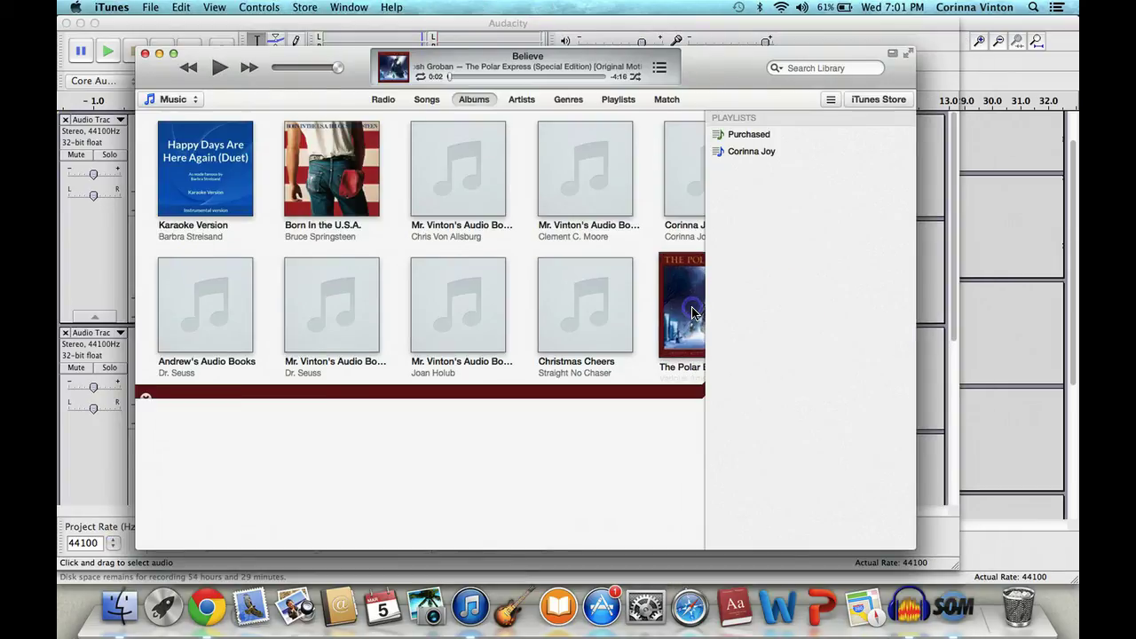
{"action": "left_click", "coordinate": [187, 386]}
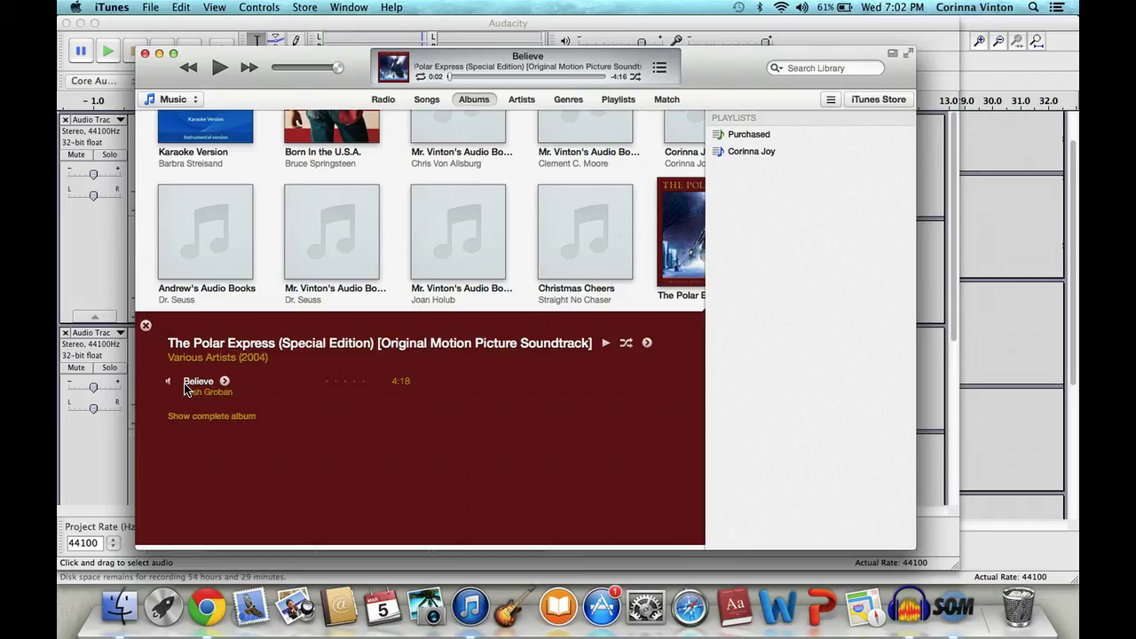
{"action": "left_click_drag", "start_coordinate": [186, 388], "coordinate": [113, 497]}
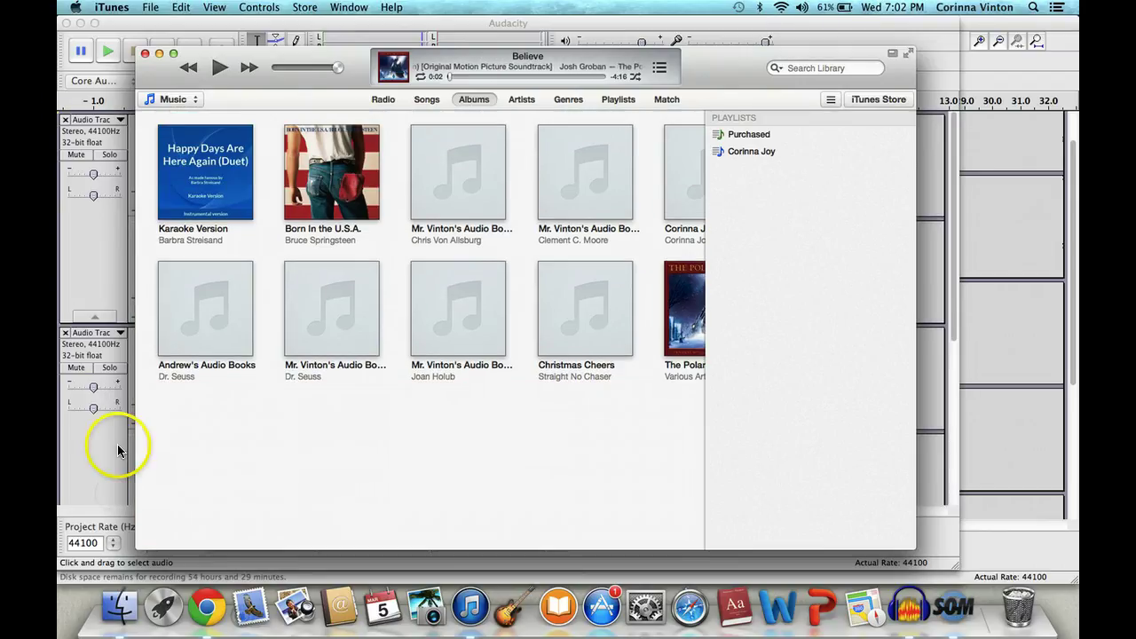
{"action": "left_click_drag", "start_coordinate": [117, 444], "coordinate": [117, 444]}
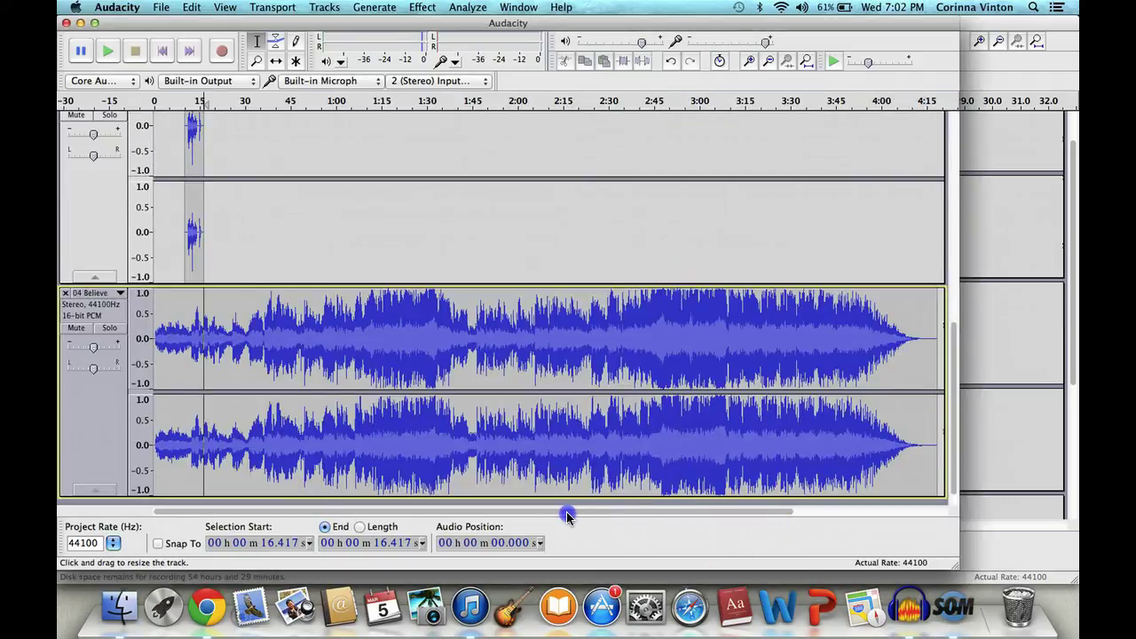
Zoom in three times and set the edit point in the 04 Believe track to cut it near 27 s
{"action": "left_click_drag", "start_coordinate": [951, 373], "coordinate": [948, 125]}
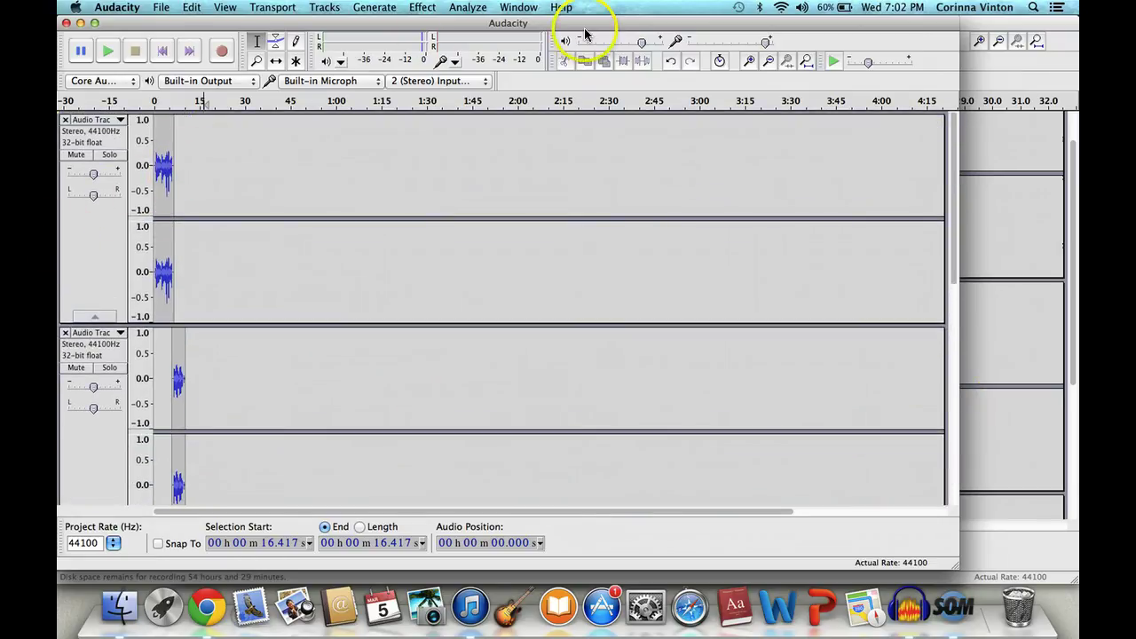
{"action": "left_click", "coordinate": [750, 60]}
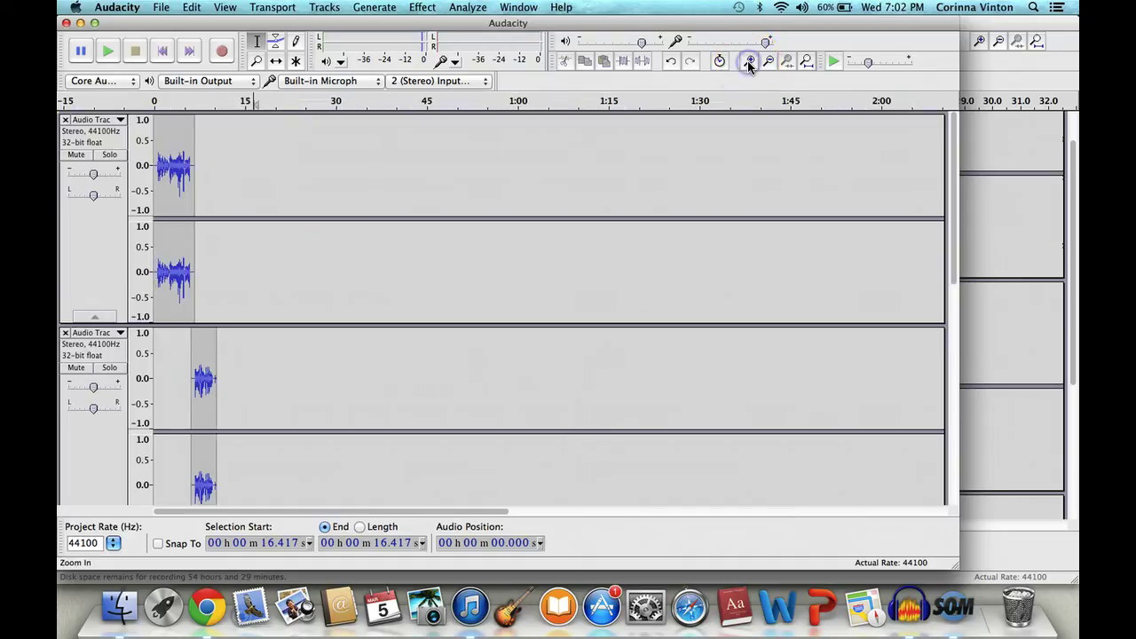
{"action": "left_click", "coordinate": [749, 60]}
{"action": "left_click", "coordinate": [750, 60]}
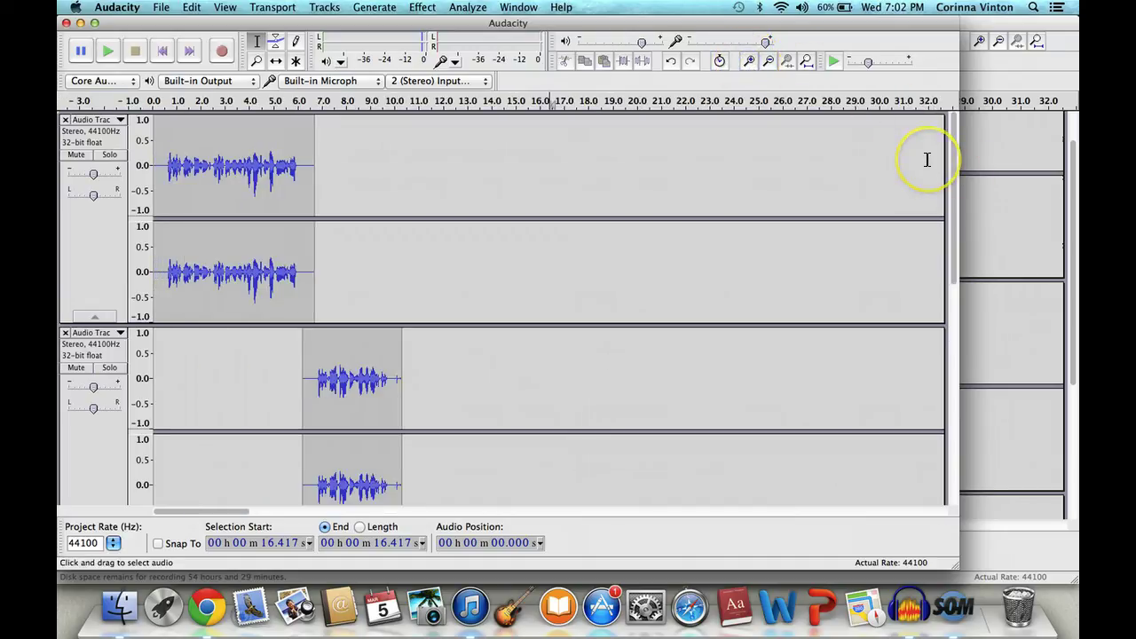
{"action": "scroll", "coordinate": [843, 293], "scroll_direction": "down", "scroll_amount": 5}
{"action": "left_click", "coordinate": [767, 424]}
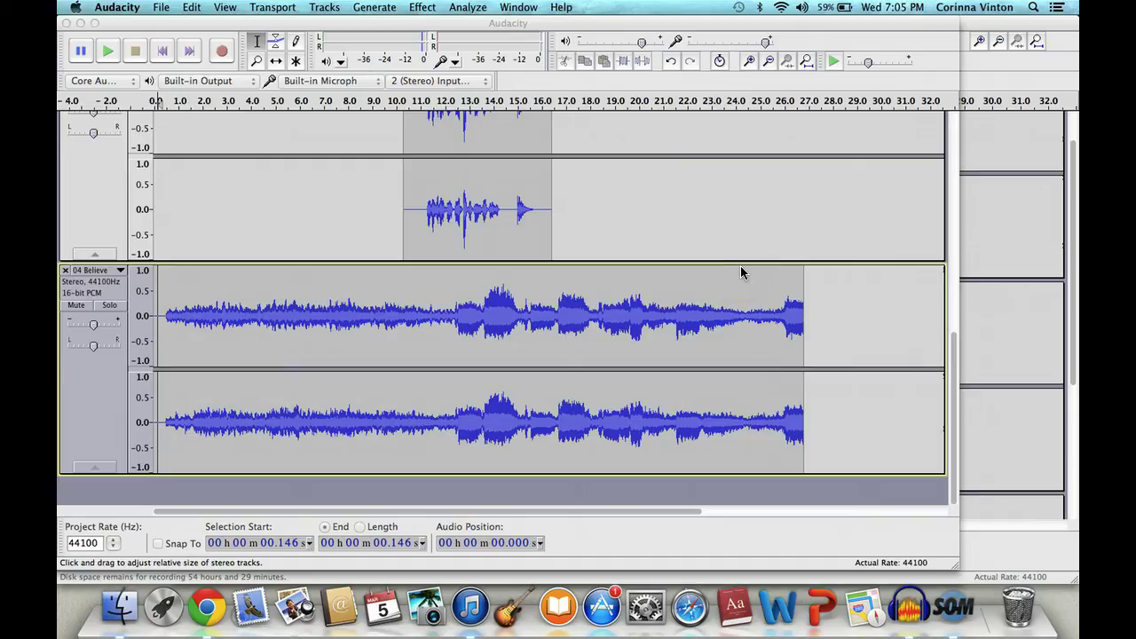
Lower the 04 Believe track's gain to -6 dB while playing the project back
{"action": "left_click", "coordinate": [665, 512]}
{"action": "left_click", "coordinate": [590, 508]}
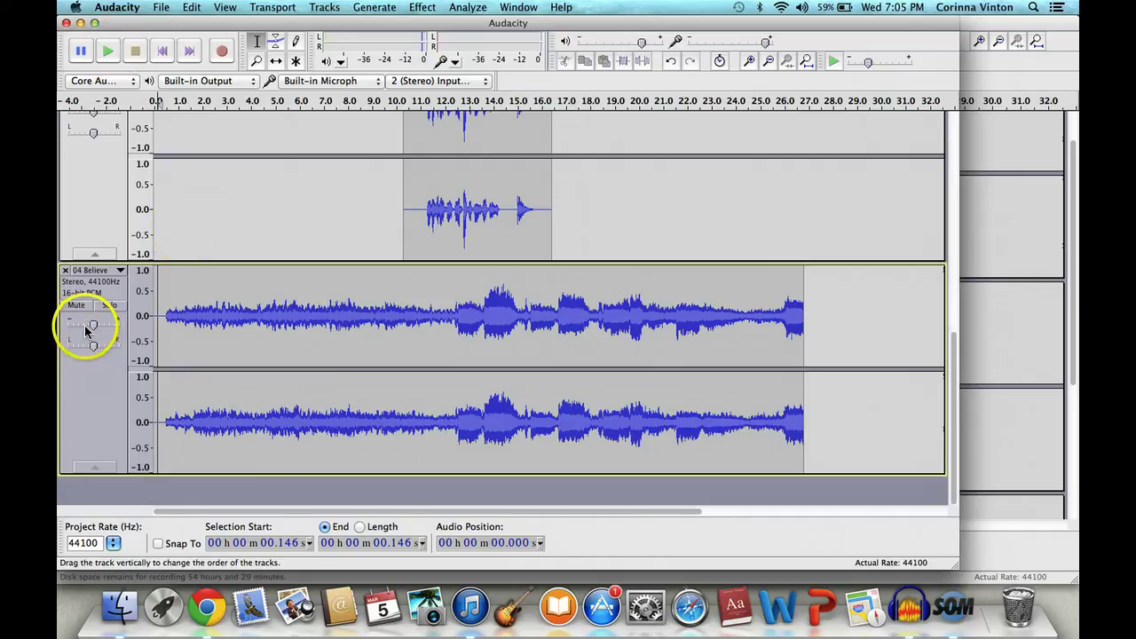
{"action": "left_click", "coordinate": [108, 52]}
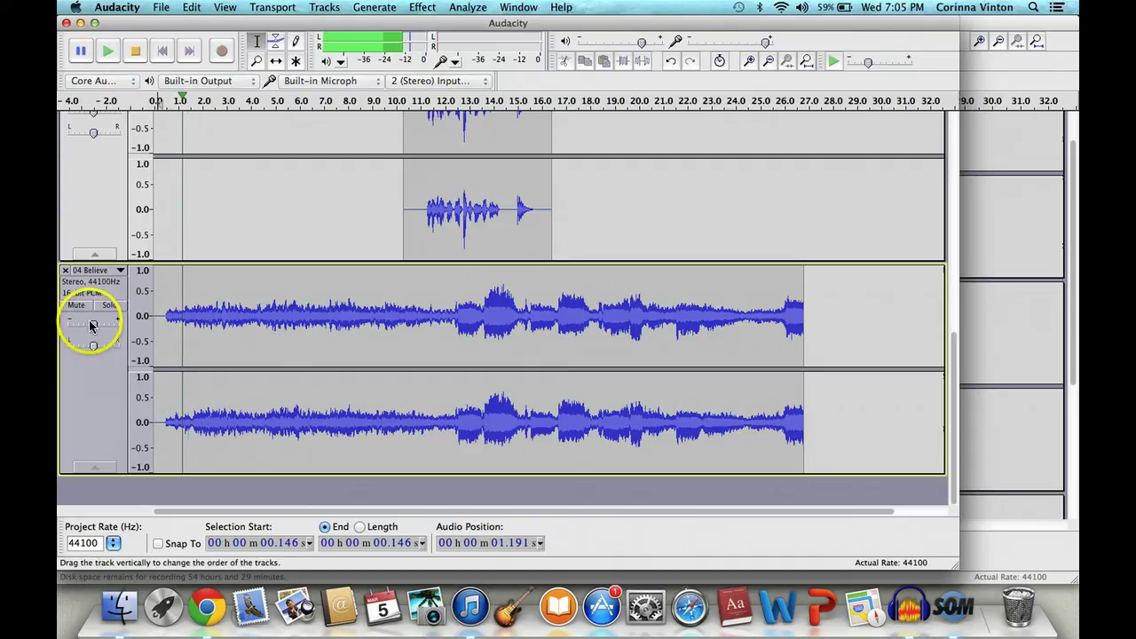
{"action": "left_click_drag", "start_coordinate": [94, 330], "coordinate": [73, 331]}
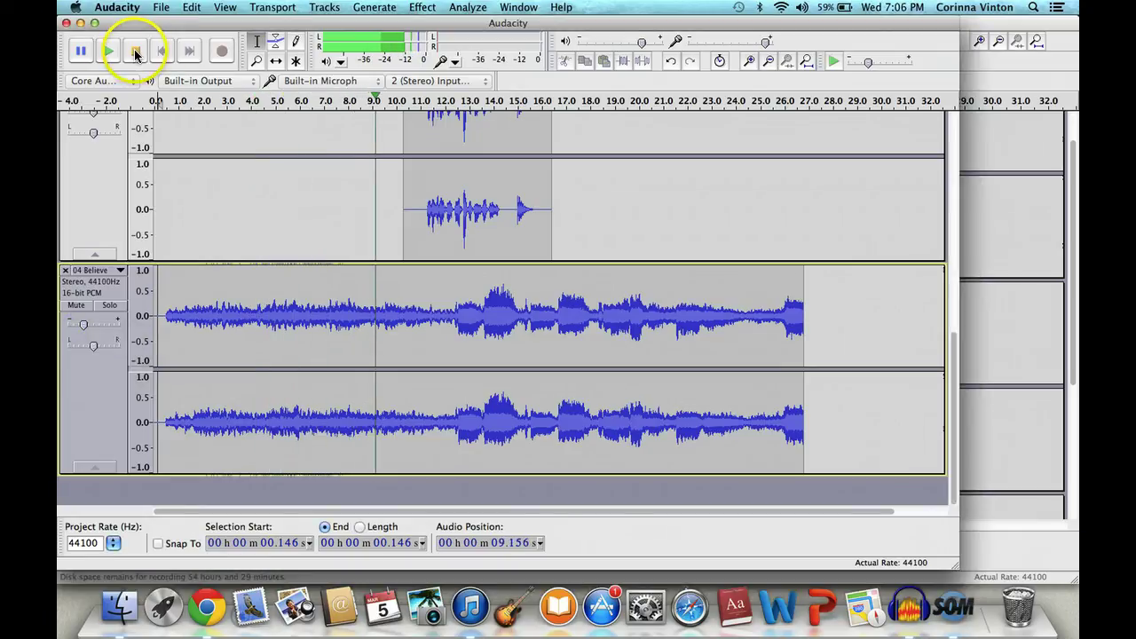
{"action": "left_click", "coordinate": [135, 51]}
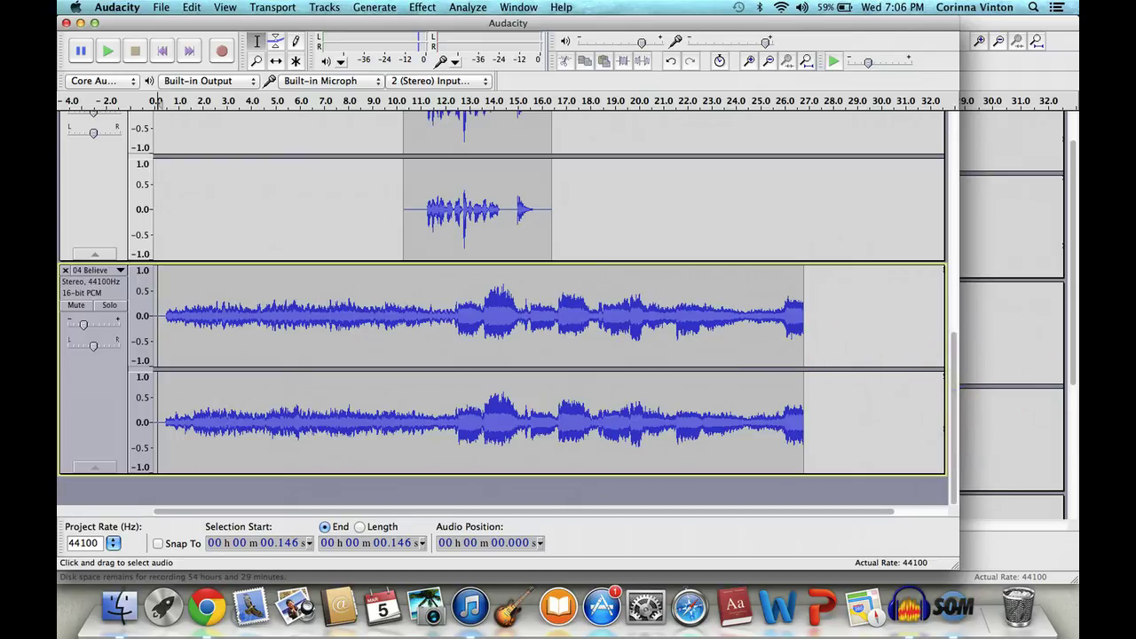
Apply Fade Out to the end of the Believe track and play back from about 20.5 s to check
{"action": "left_click", "coordinate": [422, 7]}
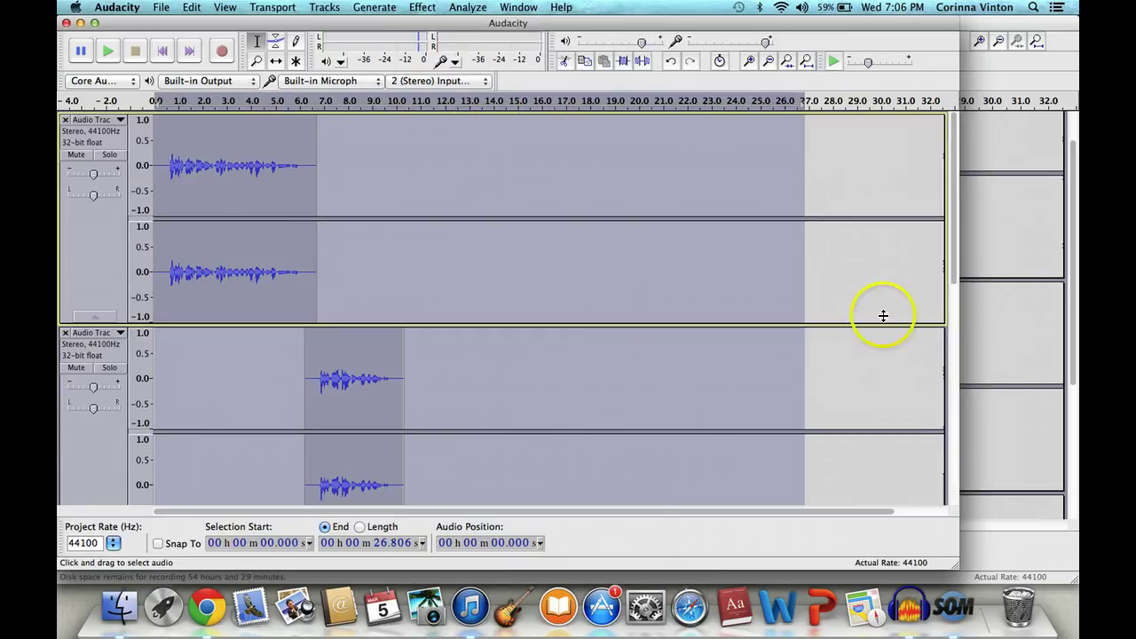
{"action": "left_click_drag", "start_coordinate": [953, 343], "coordinate": [900, 404]}
{"action": "left_click", "coordinate": [720, 294]}
{"action": "left_click", "coordinate": [651, 298]}
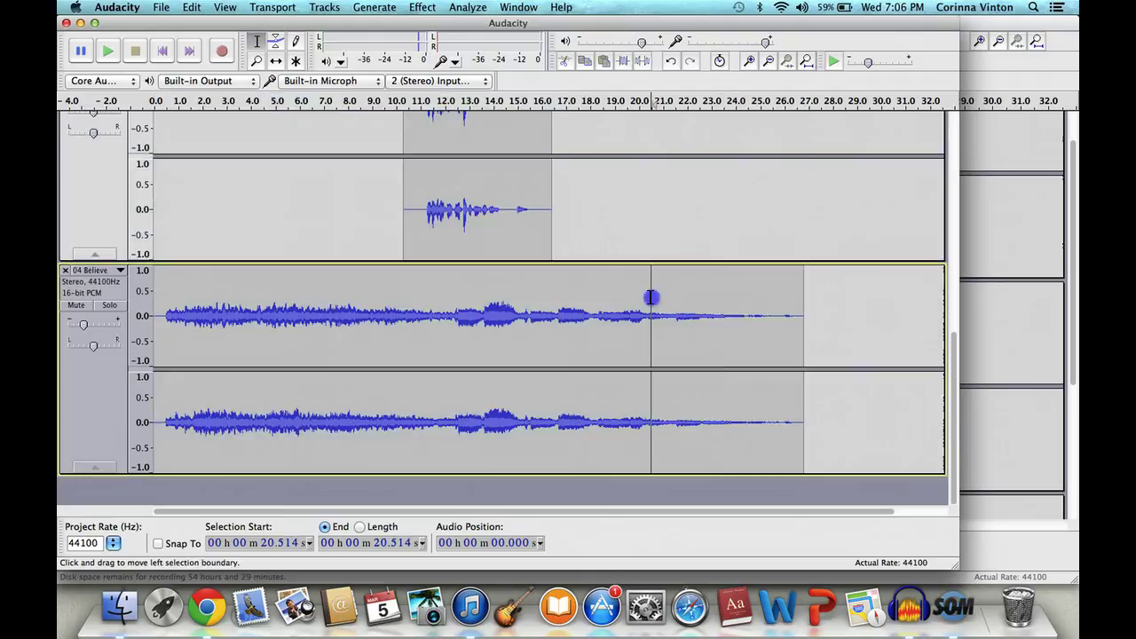
{"action": "left_click", "coordinate": [107, 52]}
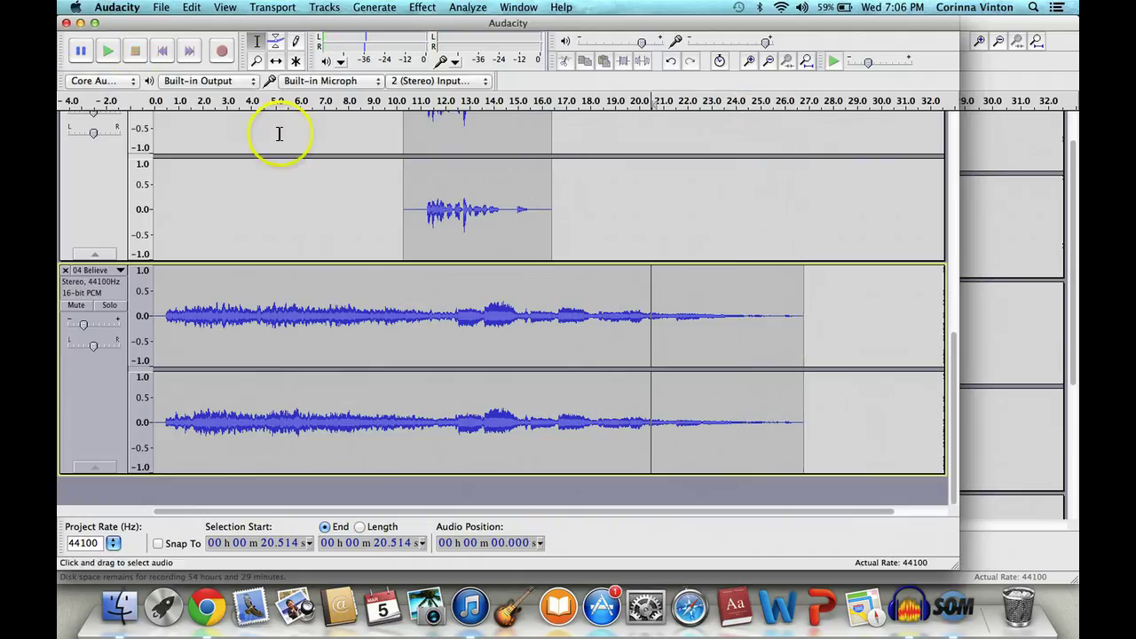
{"action": "scroll", "coordinate": [278, 133], "scroll_direction": "up", "scroll_amount": 10}
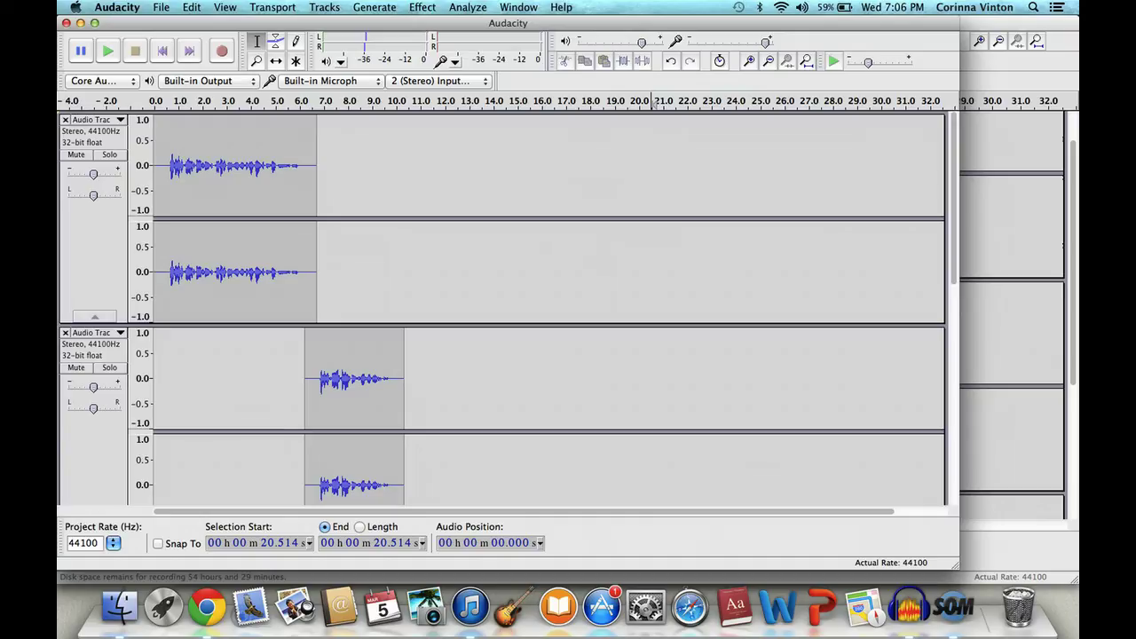
{"action": "left_click", "coordinate": [206, 608]}
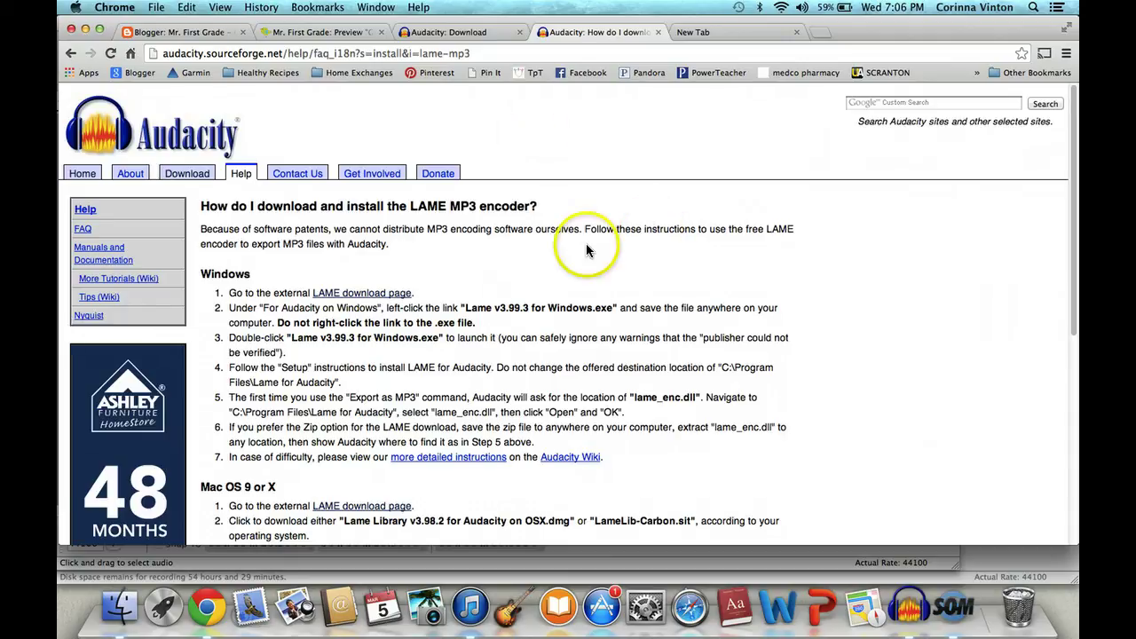
{"action": "left_click_drag", "start_coordinate": [1076, 189], "coordinate": [1074, 115]}
{"action": "left_click", "coordinate": [932, 492]}
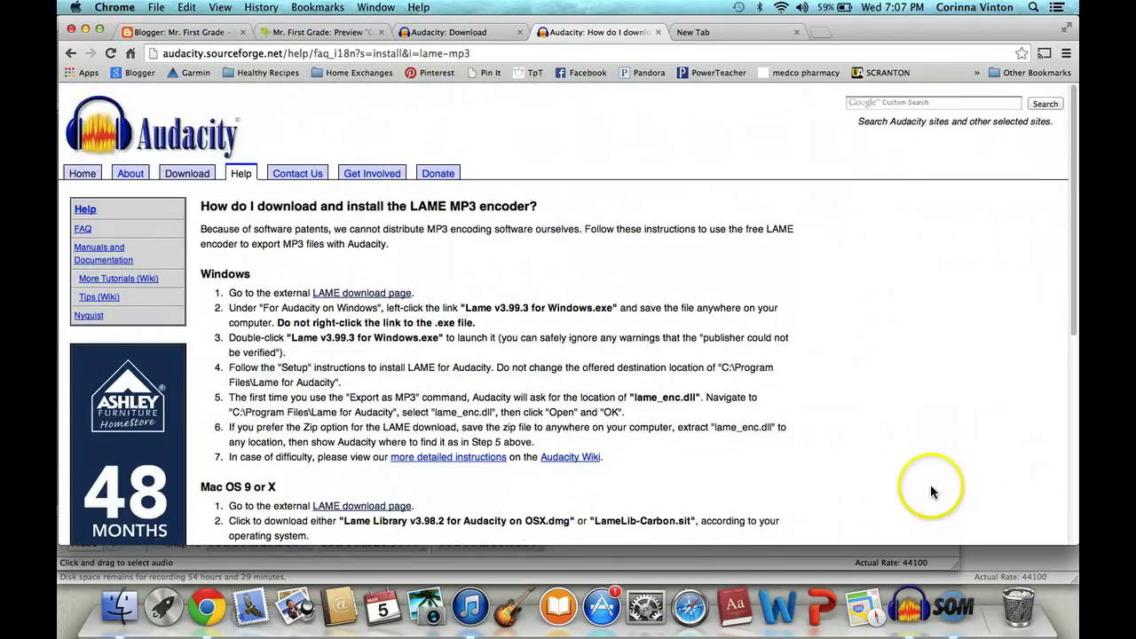
Export the project as MP3 'Sample Book' into the Seuss Audio Books folder
{"action": "left_click", "coordinate": [909, 607]}
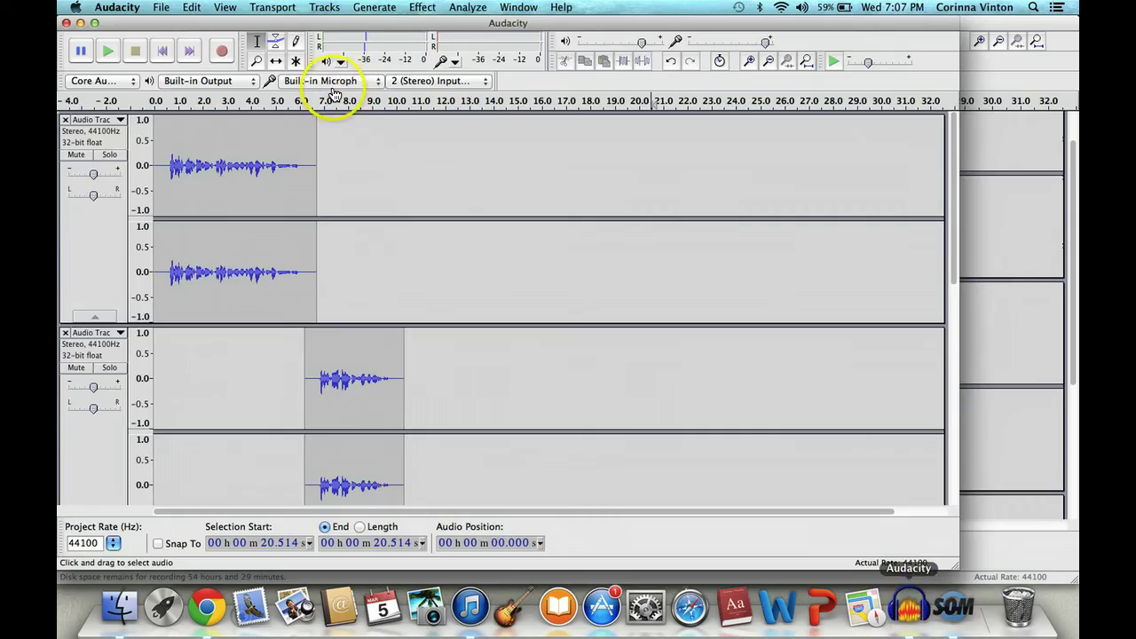
{"action": "left_click", "coordinate": [161, 7]}
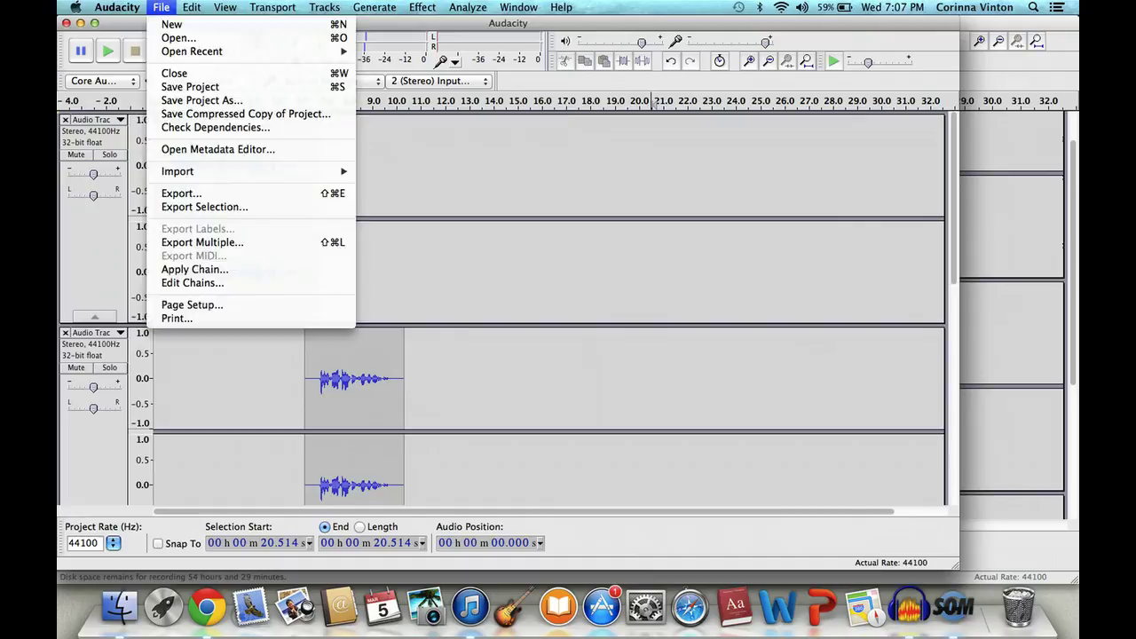
{"action": "left_click", "coordinate": [205, 200]}
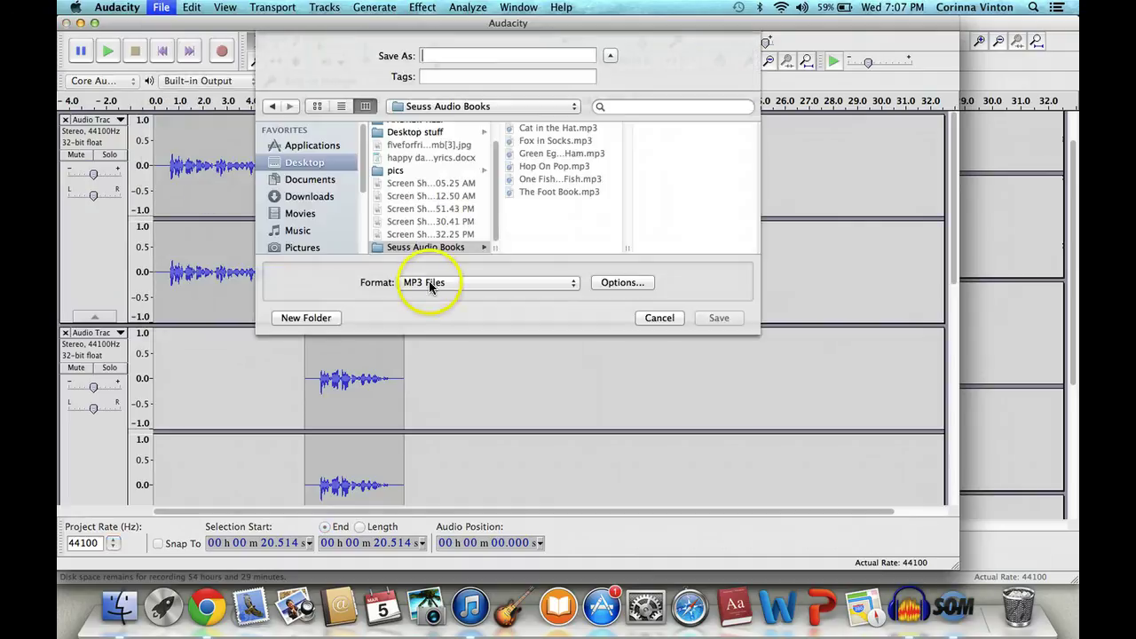
{"action": "left_click", "coordinate": [430, 284]}
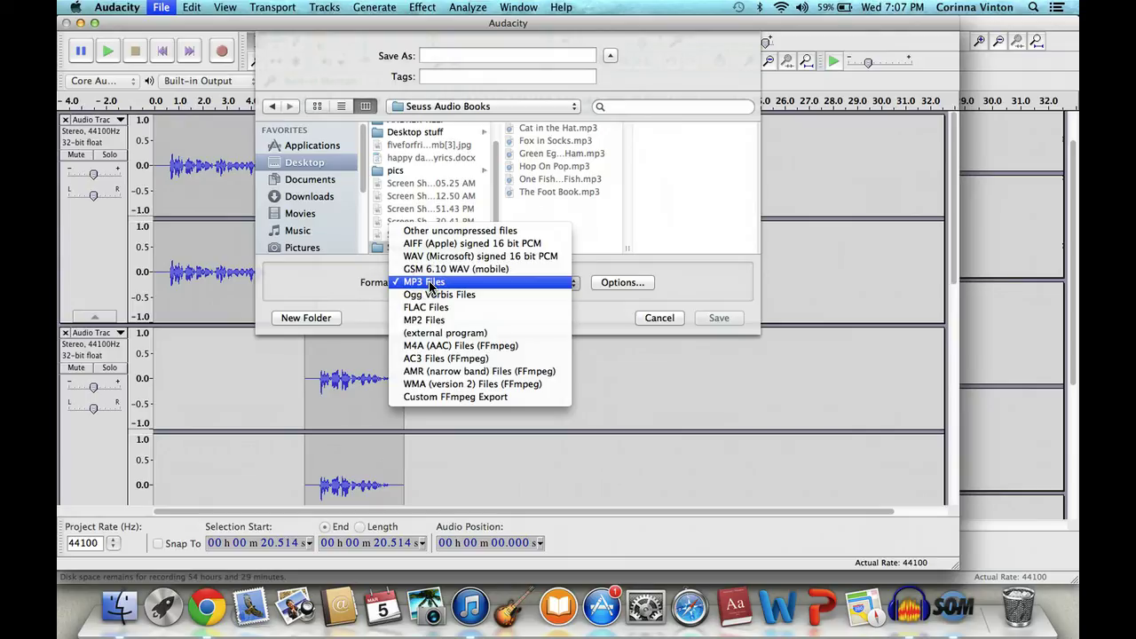
{"action": "left_click", "coordinate": [430, 285]}
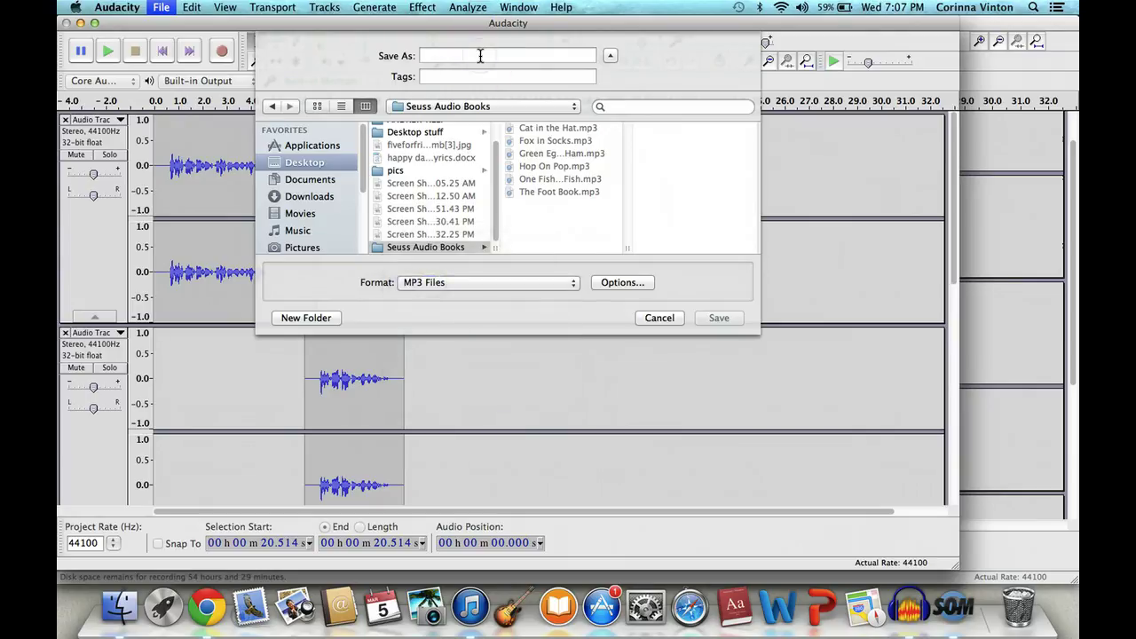
{"action": "type", "text": "S"}
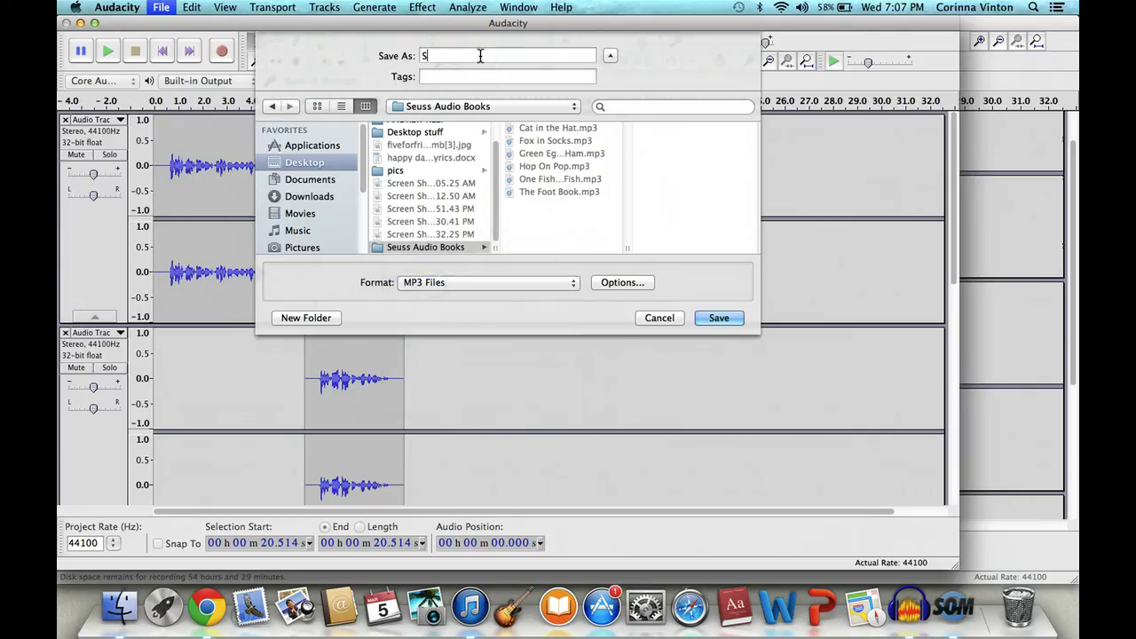
{"action": "type", "text": "ample Book"}
{"action": "left_click", "coordinate": [721, 320]}
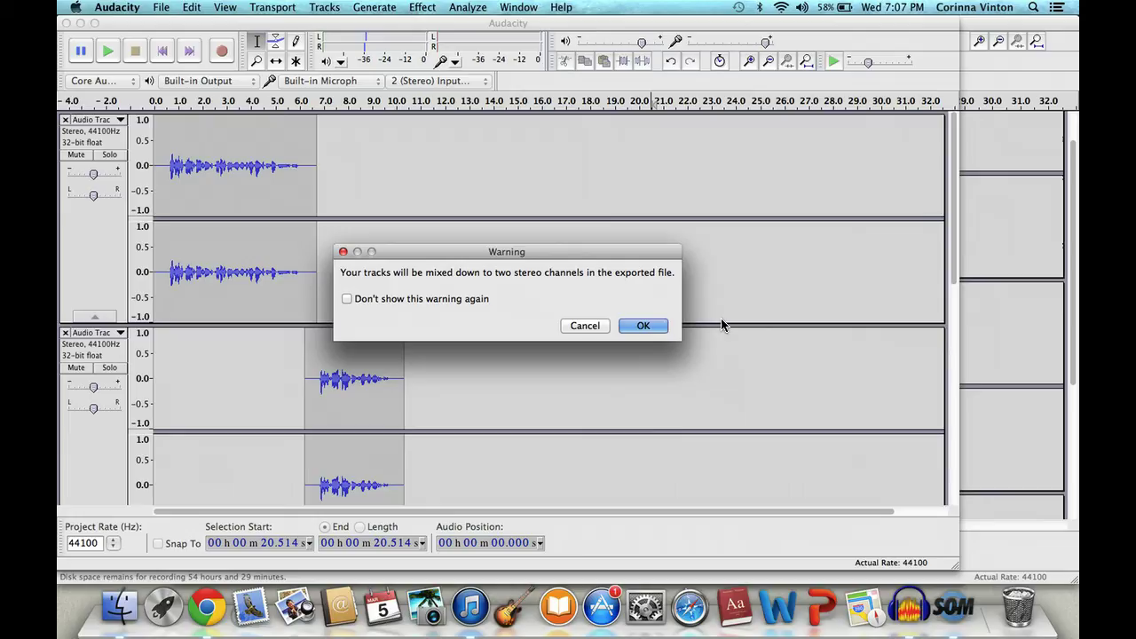
Accept the stereo mixdown, then tag Artist as Dr. Seuss and Track Title as Hop on Pop
{"action": "left_click", "coordinate": [639, 325]}
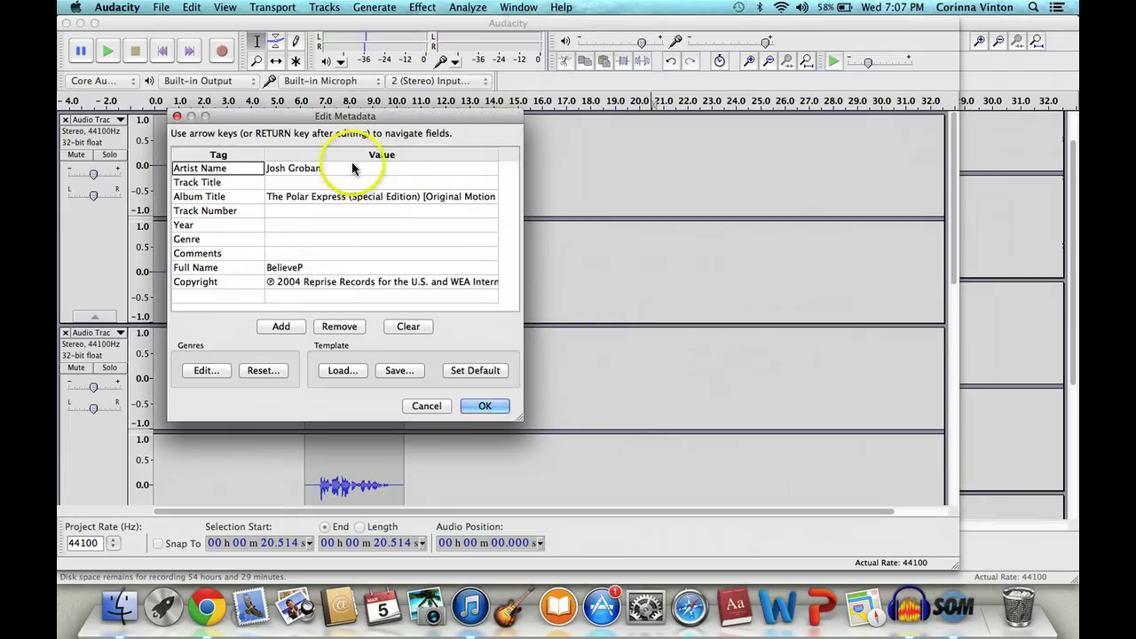
{"action": "left_click", "coordinate": [331, 169]}
{"action": "left_click", "coordinate": [330, 167]}
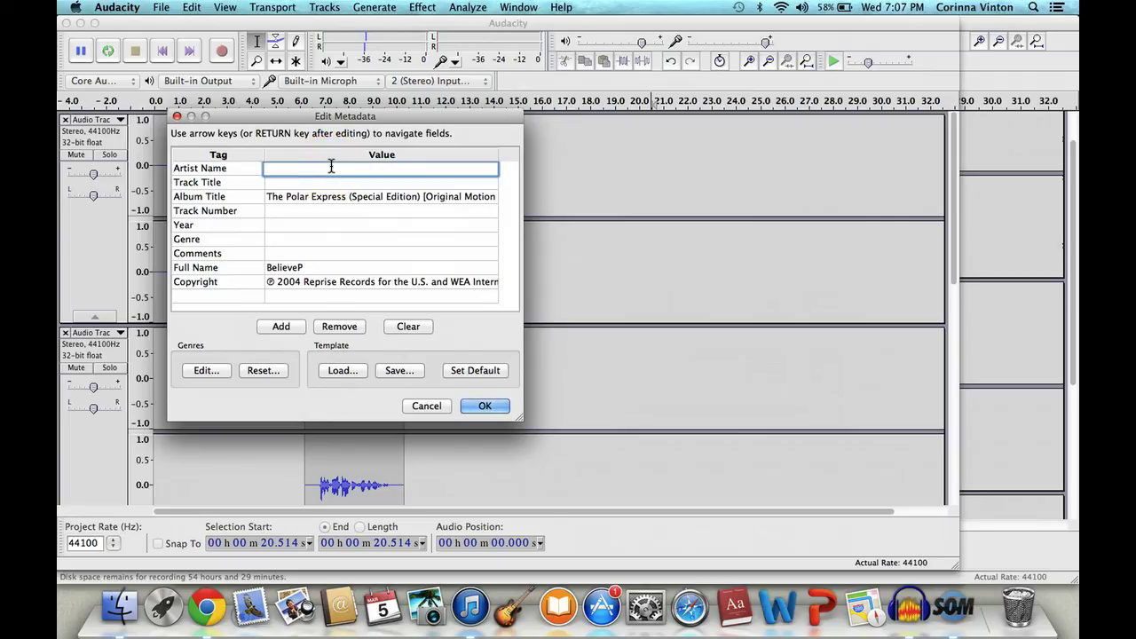
{"action": "type", "text": "Dr. Seuss"}
{"action": "left_click", "coordinate": [323, 184]}
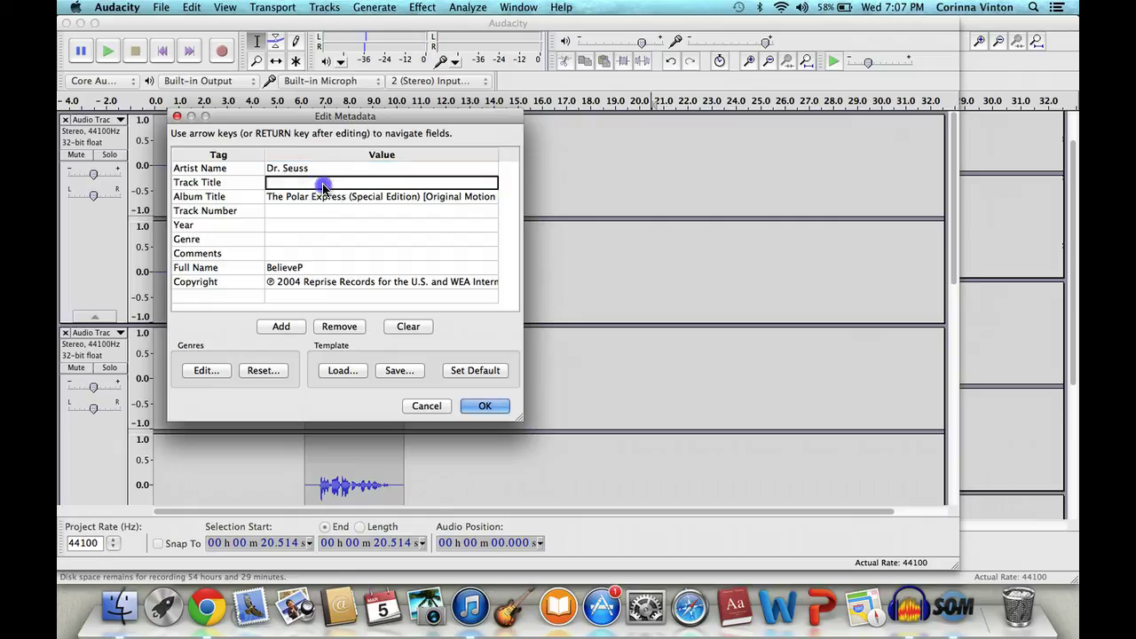
{"action": "type", "text": "Hop"}
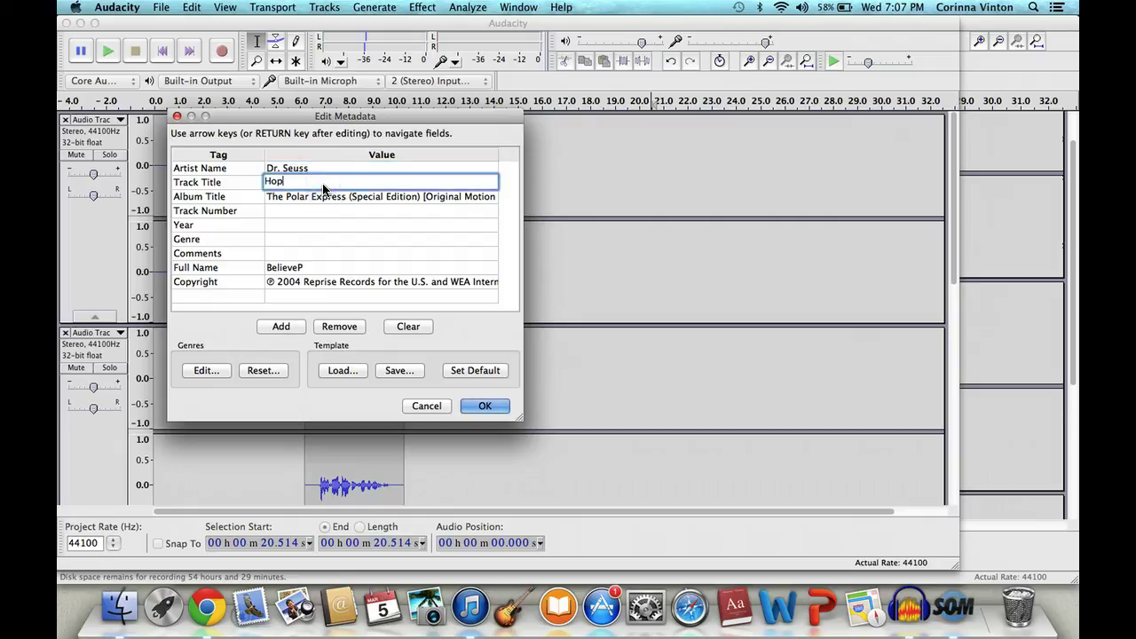
{"action": "type", "text": " on Pop"}
Replace the Album Title with the owner's 'Audiobooks' album name
{"action": "left_click", "coordinate": [323, 199]}
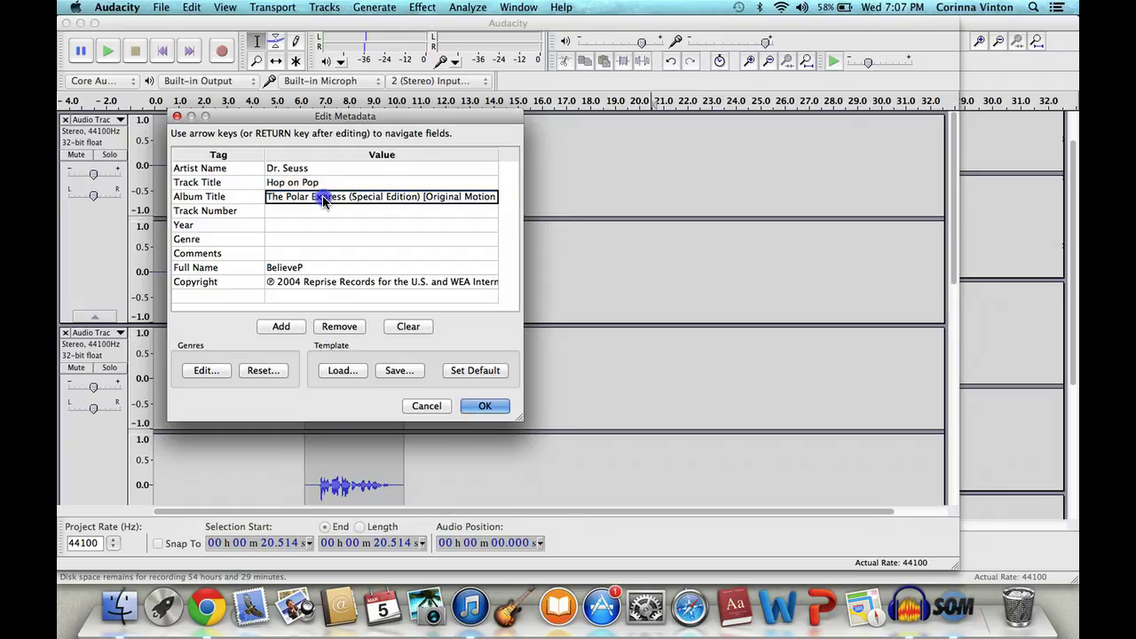
{"action": "double_click", "coordinate": [324, 199]}
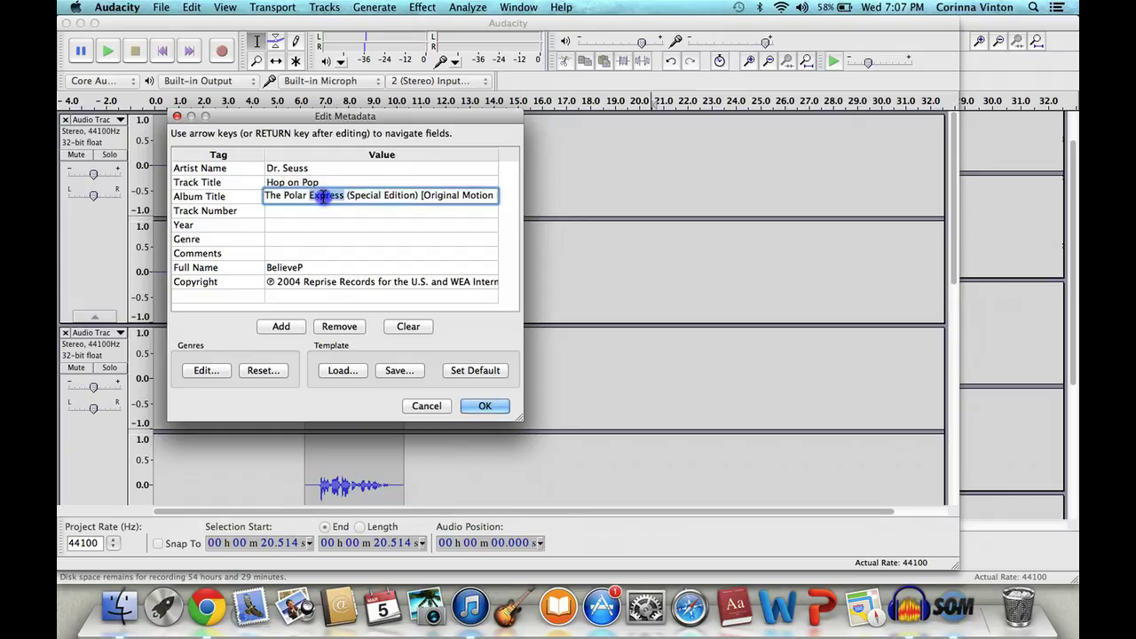
{"action": "triple_click", "coordinate": [323, 199]}
{"action": "type", "text": "Mr. Vint"}
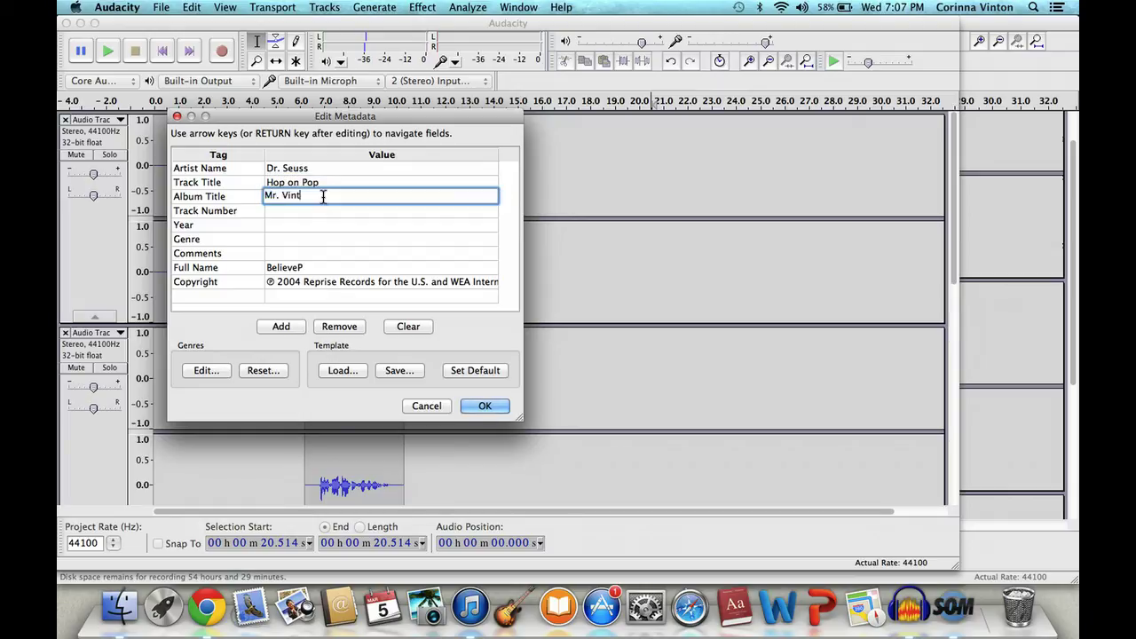
{"action": "type", "text": "on's Audiobooks"}
{"action": "key", "text": "Return"}
Clear the Full Name and Copyright tags and finish the MP3 export
{"action": "left_click", "coordinate": [323, 271]}
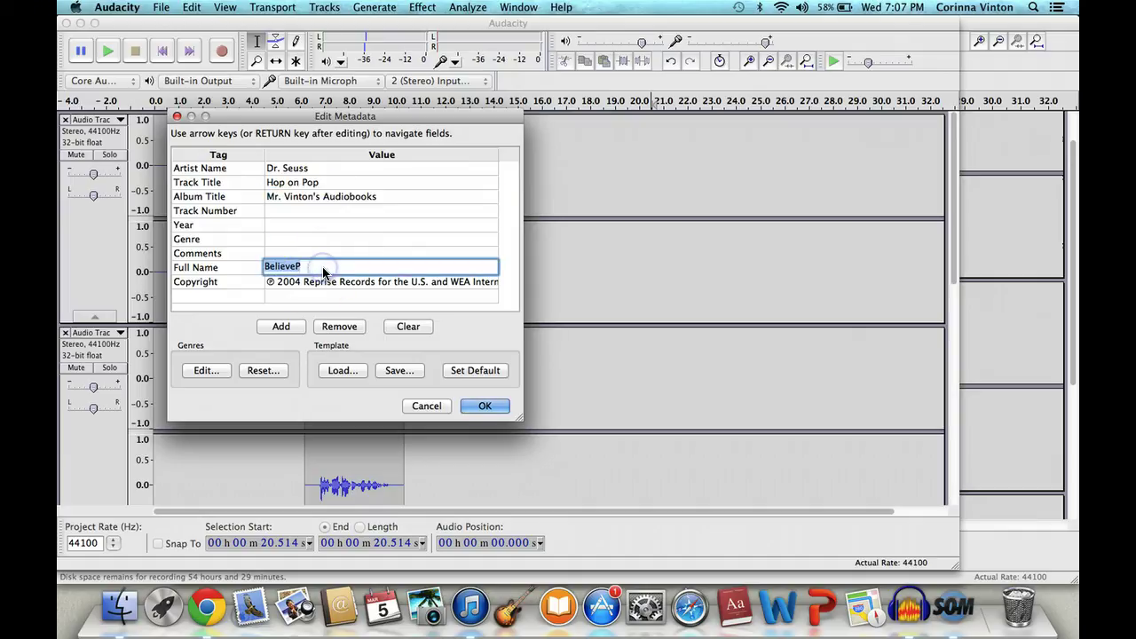
{"action": "key", "text": "BackSpace"}
{"action": "left_click", "coordinate": [335, 282]}
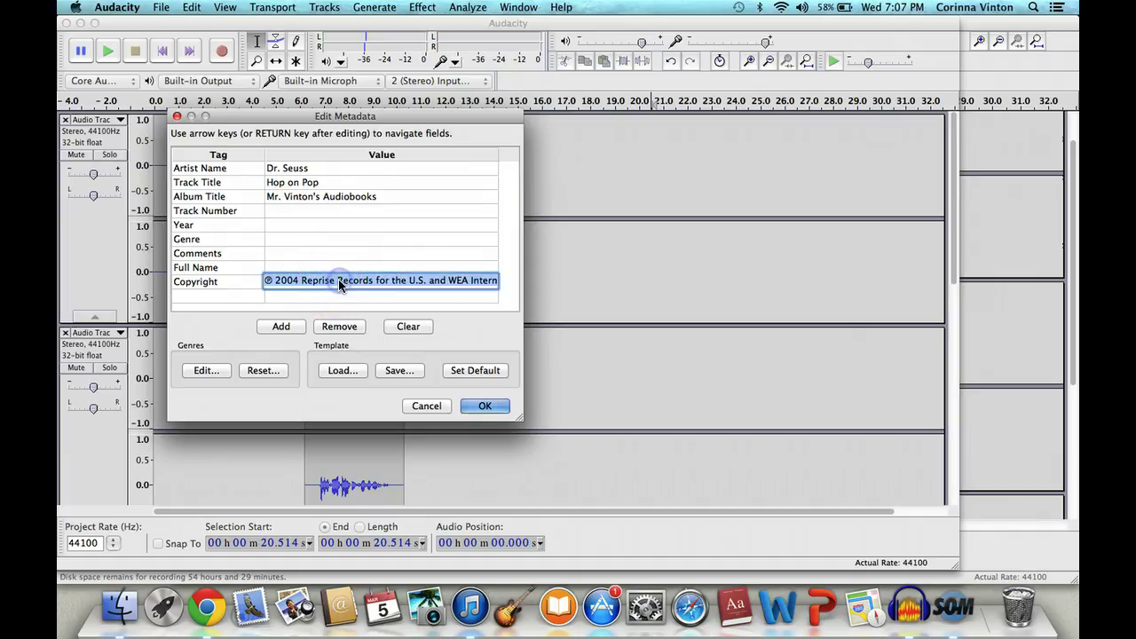
{"action": "key", "text": "BackSpace"}
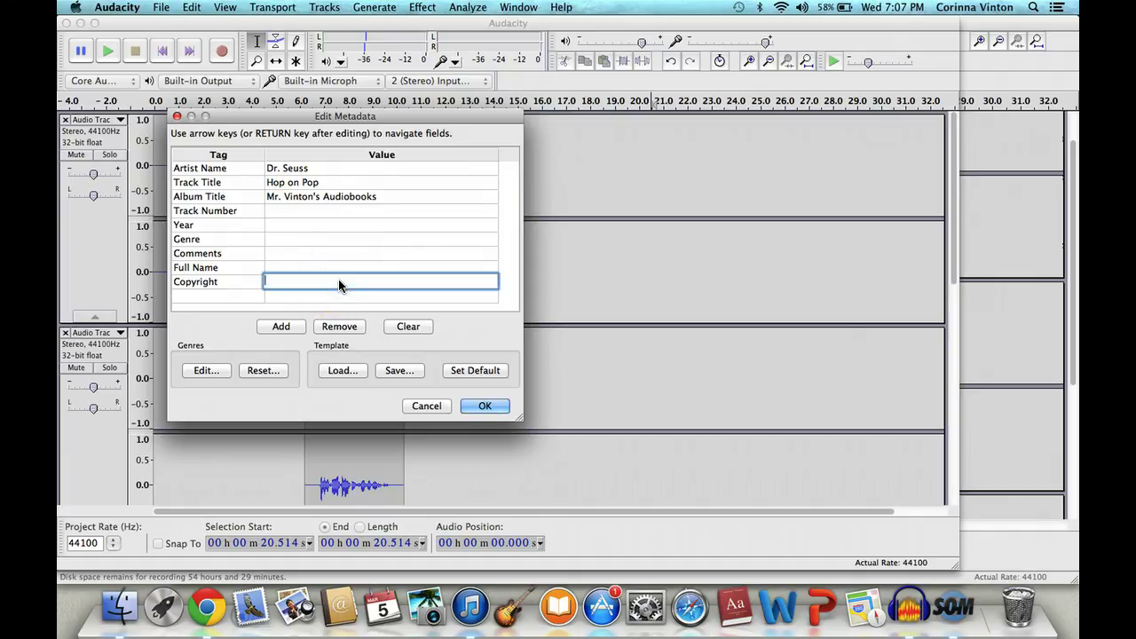
{"action": "left_click", "coordinate": [366, 212]}
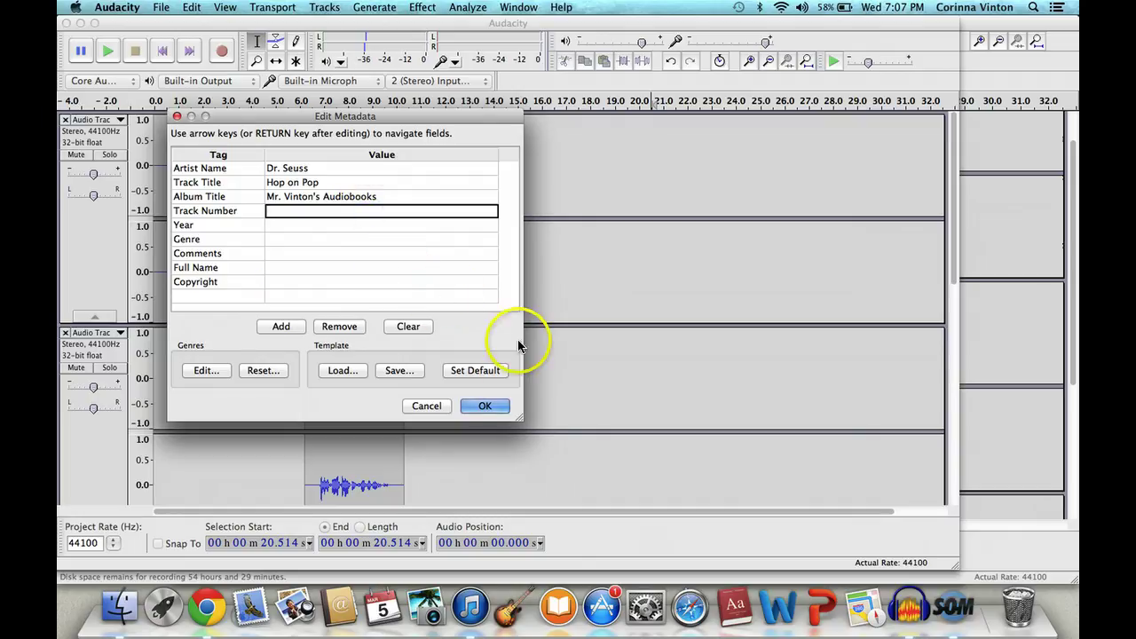
{"action": "left_click", "coordinate": [495, 407]}
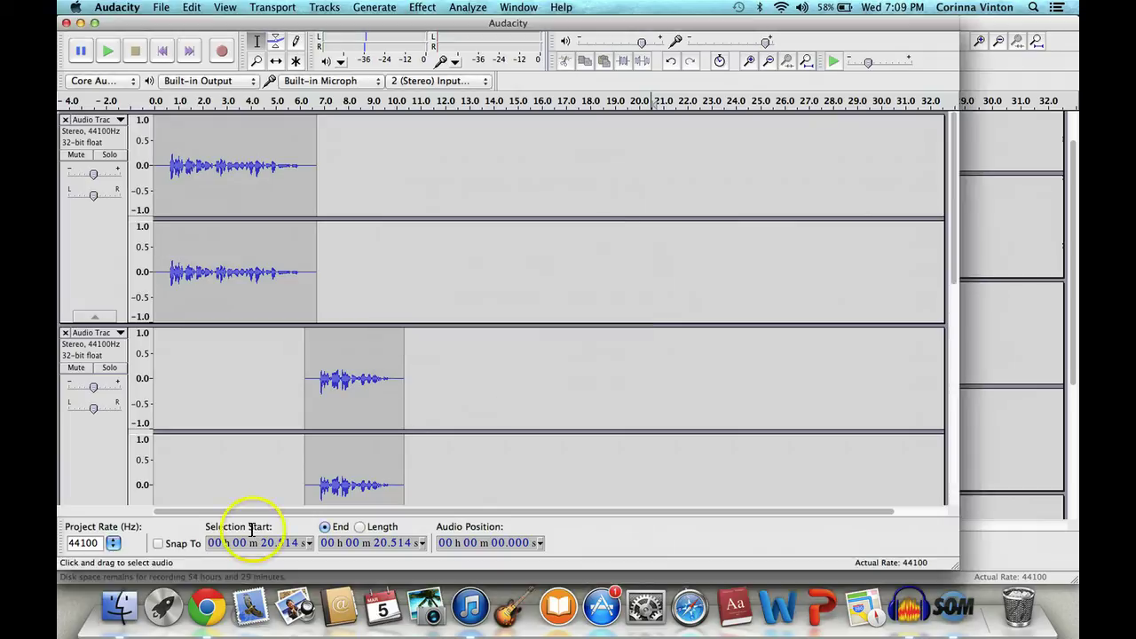
Briefly play the 0:27 Hop on Pop track by Dr. Seuss in iTunes, then pause it
{"action": "left_click", "coordinate": [471, 590]}
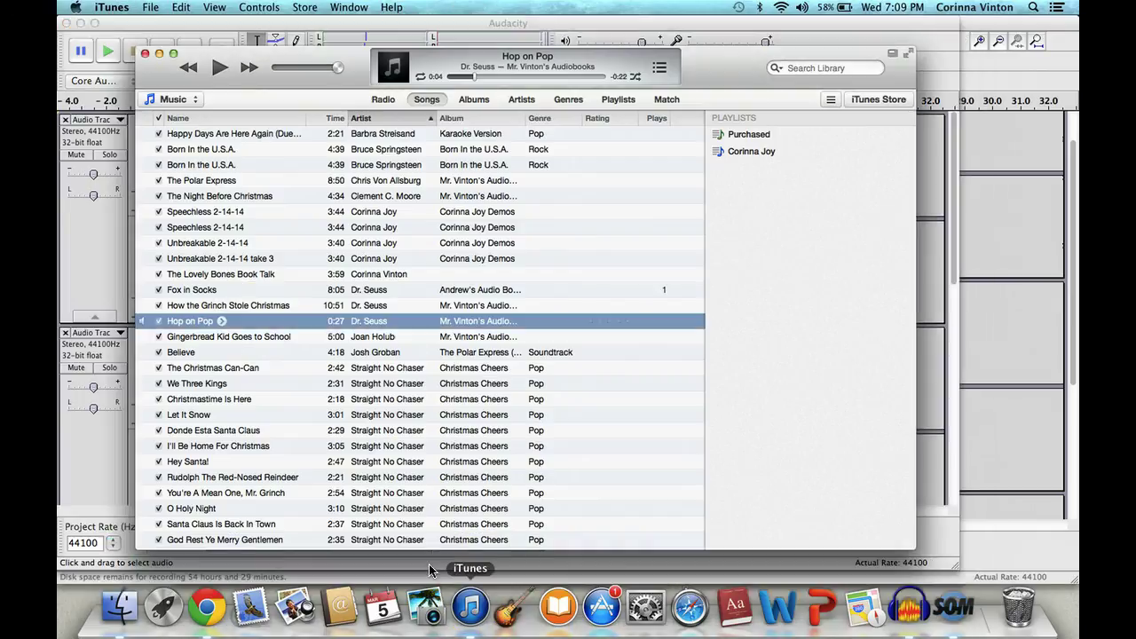
{"action": "double_click", "coordinate": [256, 321]}
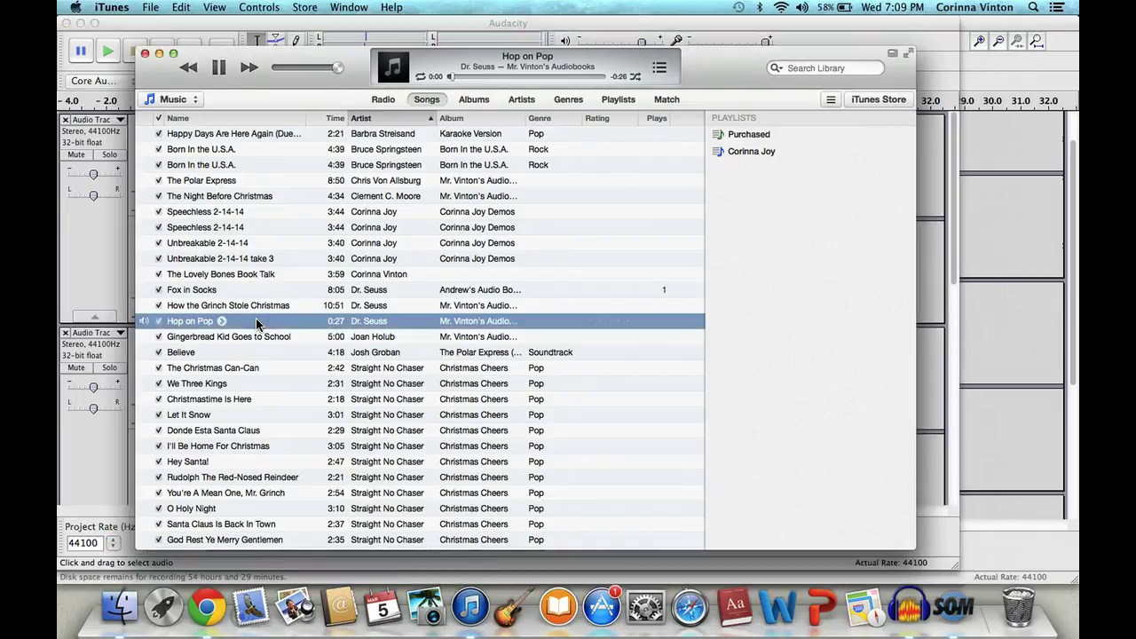
{"action": "left_click", "coordinate": [218, 67]}
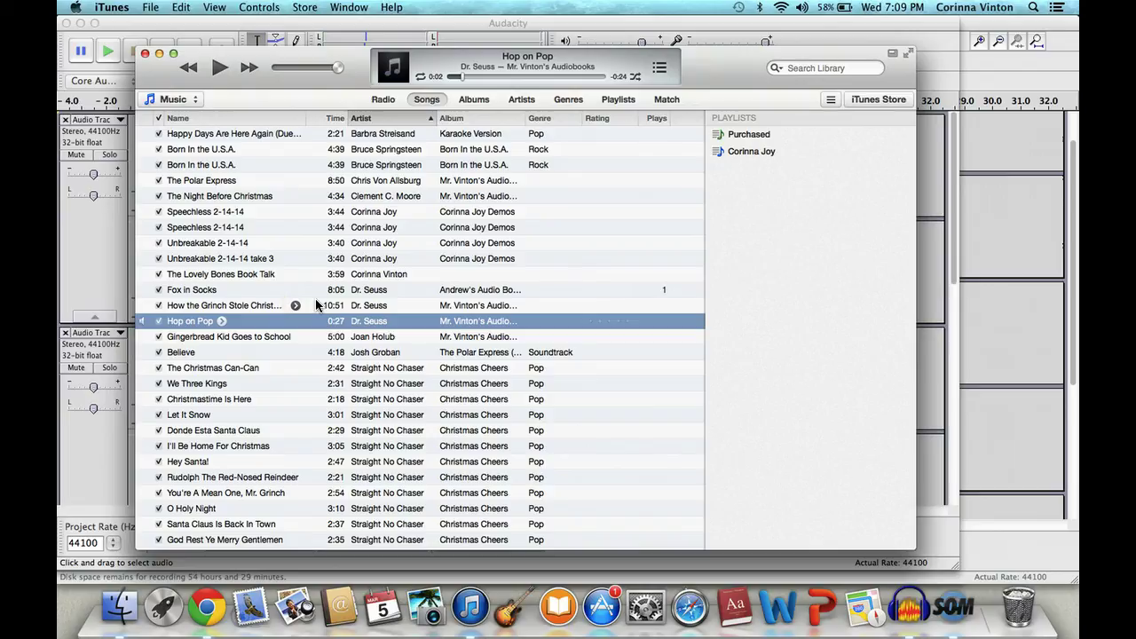
Switch from iTunes back to the Audacity project window via the Dock
{"action": "left_click", "coordinate": [911, 607]}
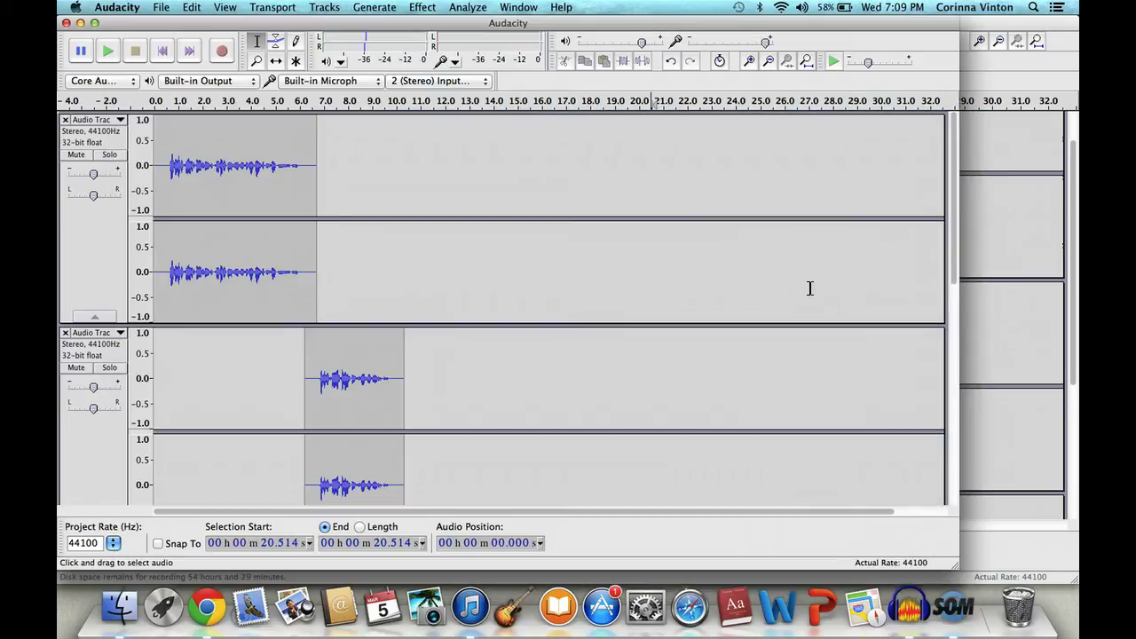